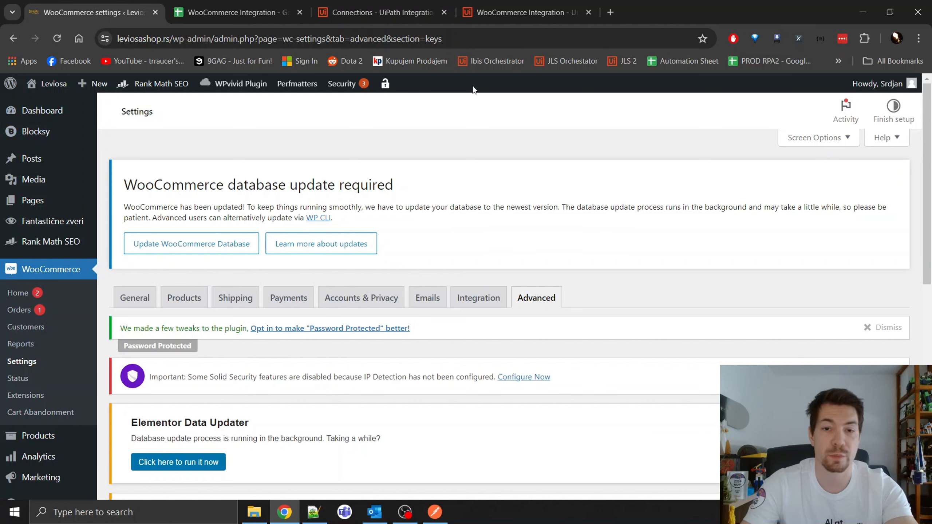
Open the leviosashop.rs home page in a new incognito window and look over the storefront.
left_click(920, 39)
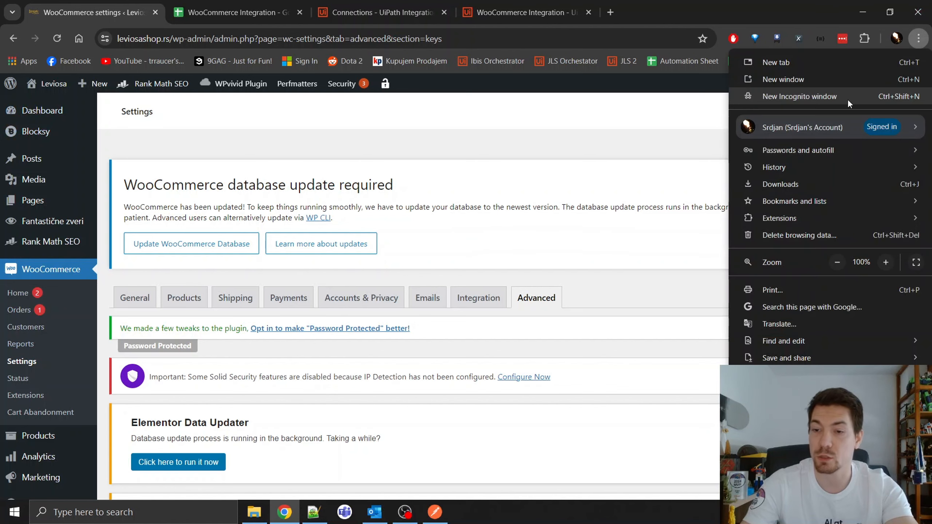
left_click(848, 96)
type("le")
key("Right")
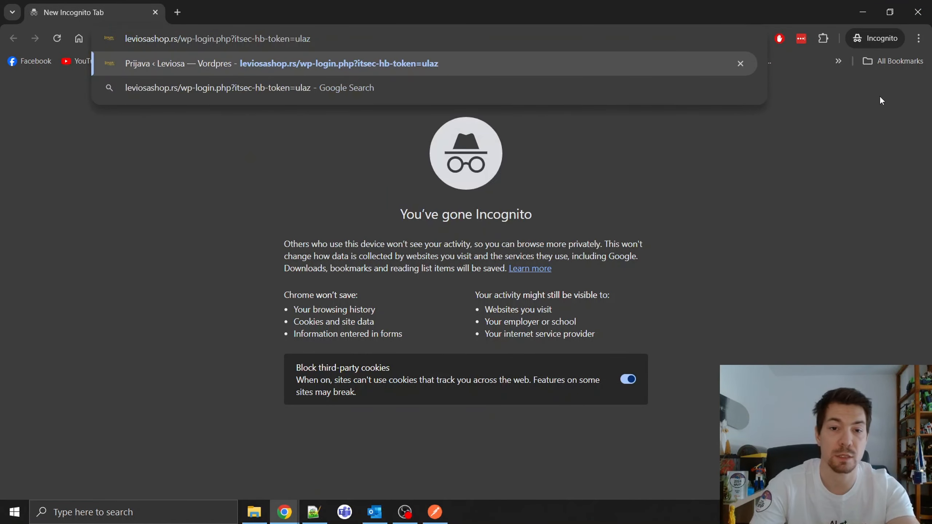
key("ctrl+shift+Left")
key("ctrl+shift+Left")
key("ctrl+shift+Left")
key("ctrl+shift+Left")
key("ctrl+shift+Left")
key("ctrl+shift+Left")
key("ctrl+shift+Left")
key("BackSpace")
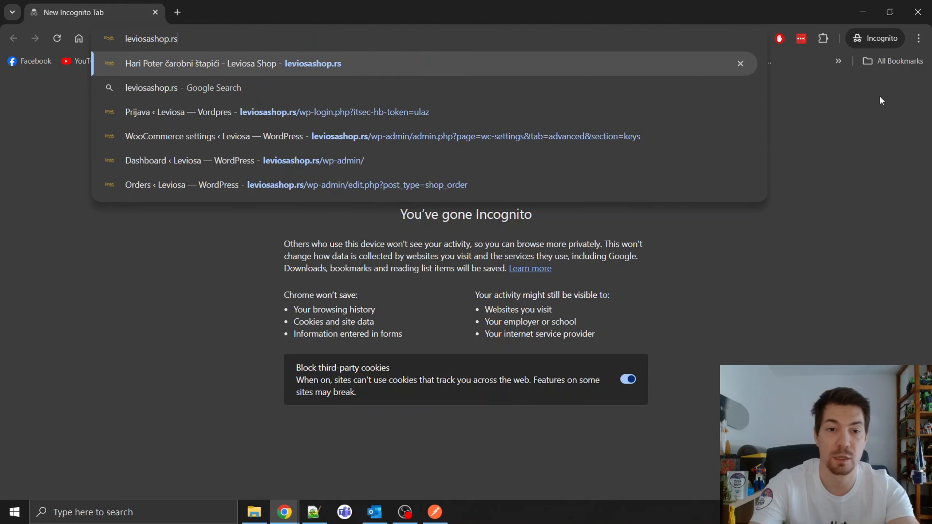
key("Return")
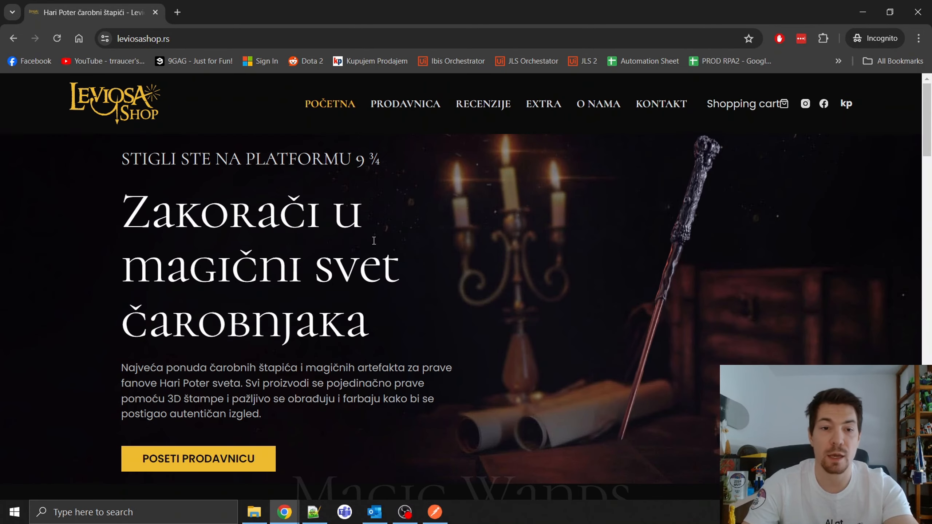
scroll(371, 240, "down", 1)
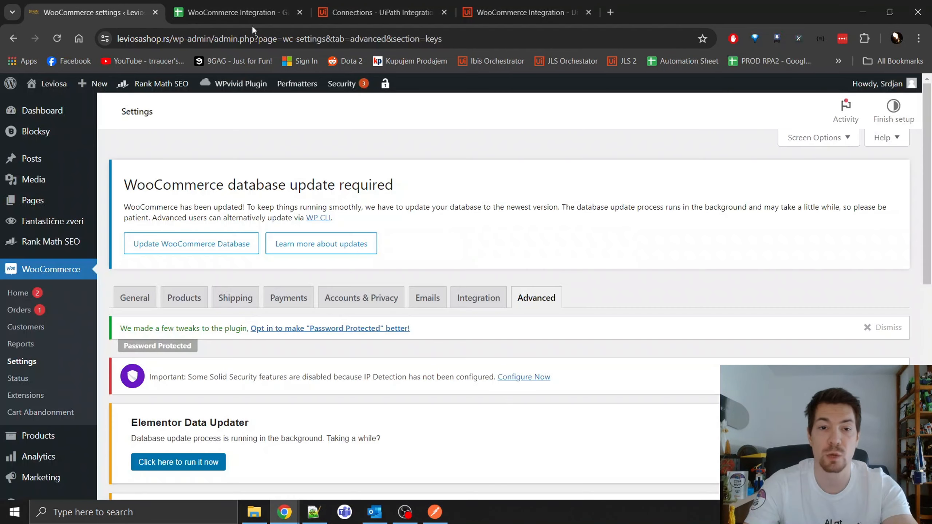
Clear the existing order data from row 2 of the WooCommerce Integration spreadsheet, leaving only the header row.
left_click(223, 8)
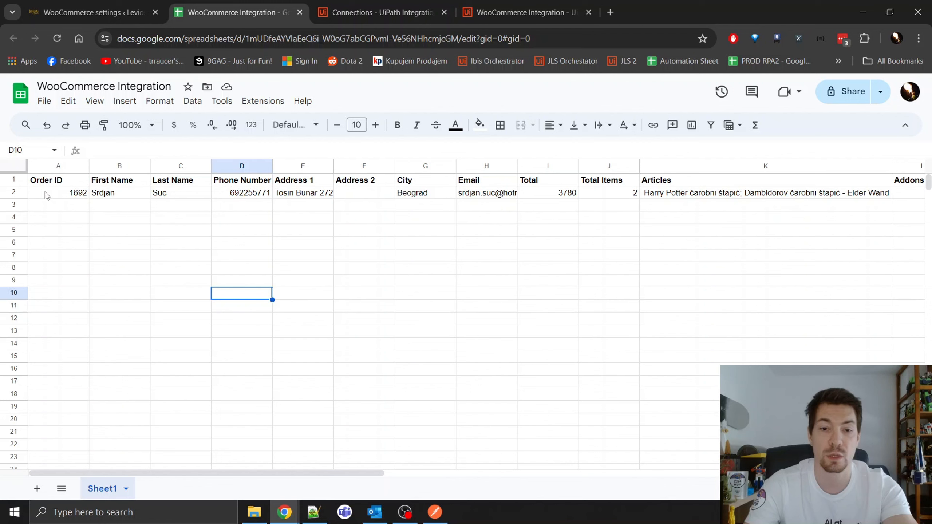
left_click(11, 191)
key("Delete")
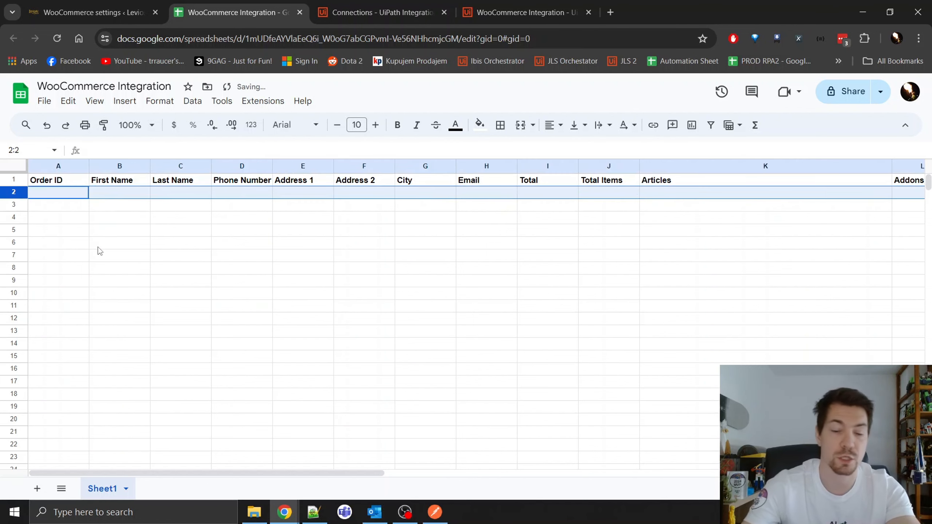
left_click(117, 247)
left_click_drag(48, 192, 718, 277)
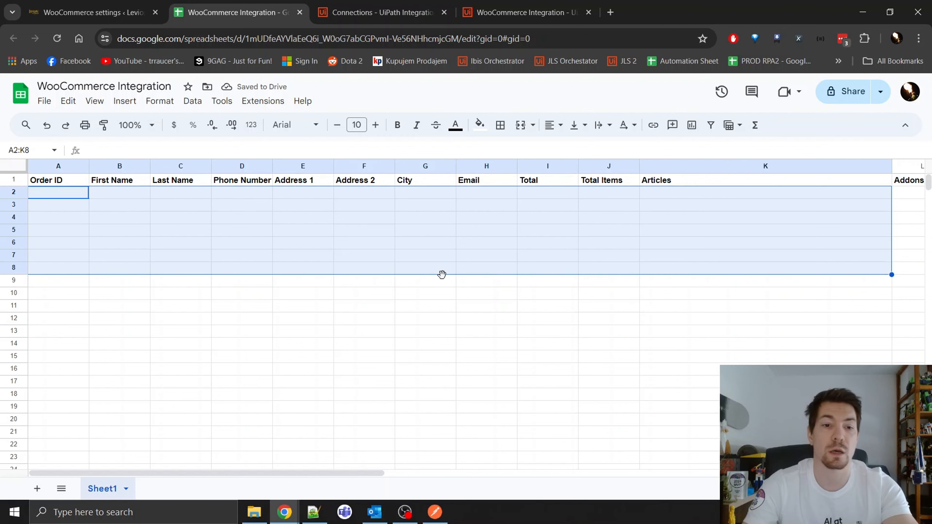
left_click(221, 252)
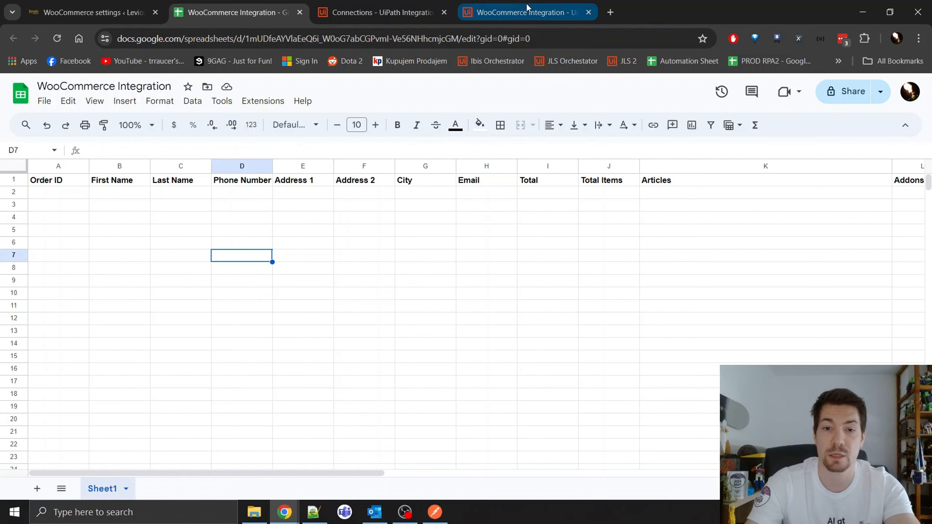
Check the empty order row in the spreadsheet and run a test of the WooCommerce Integration workflow in UiPath Studio.
left_click(518, 12)
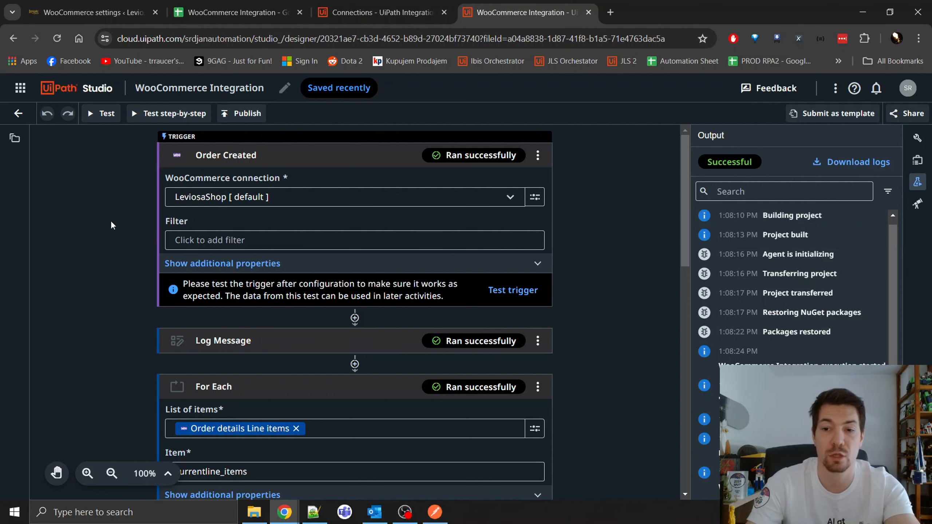
left_click(235, 12)
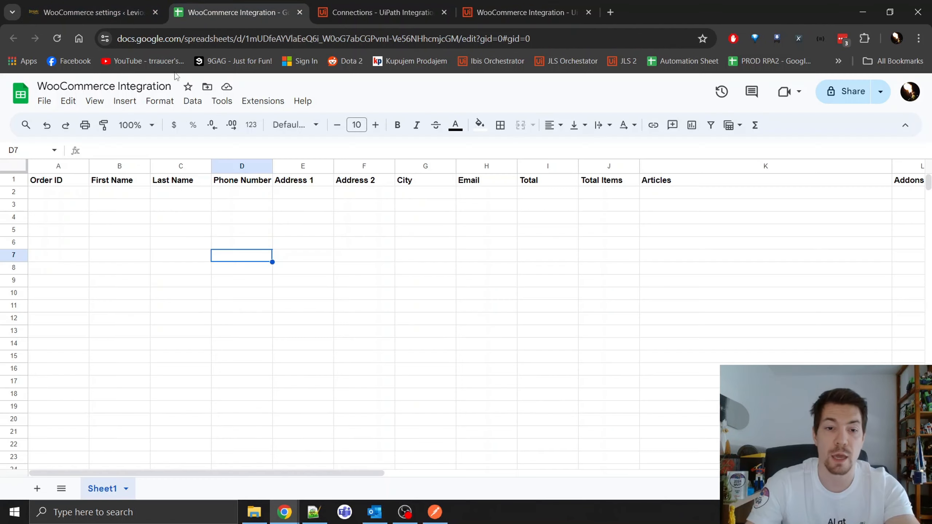
left_click(55, 217)
left_click(37, 192)
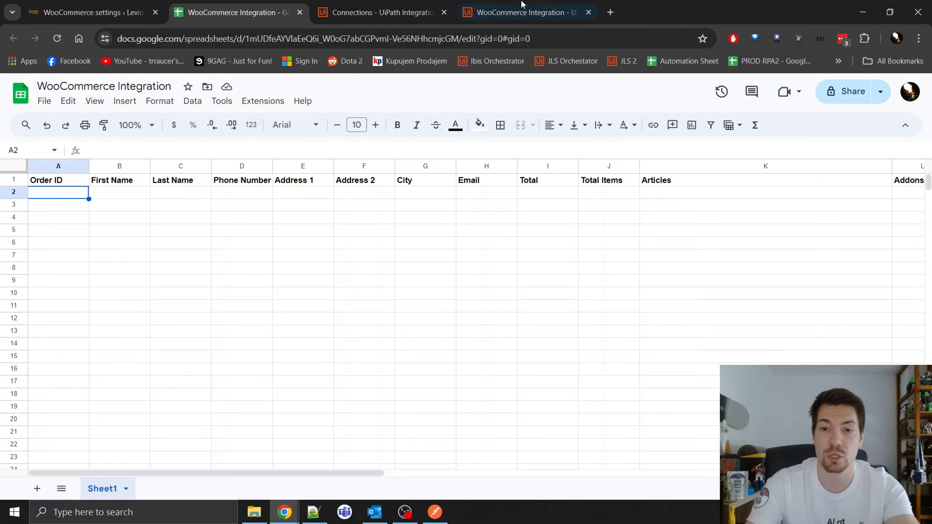
left_click(525, 12)
left_click(103, 114)
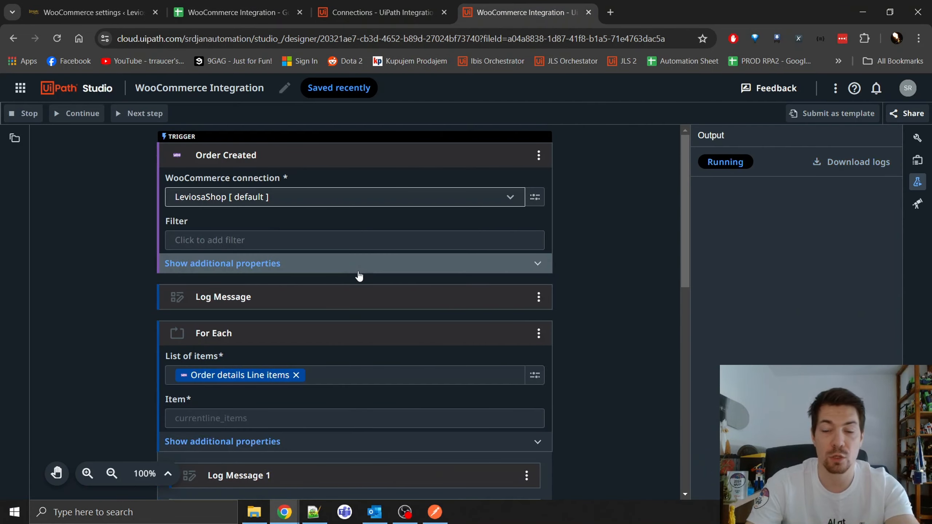
Switch to Outlook and examine the newest Leviosa Shop order email for its products, quantities and order number.
left_click(384, 509)
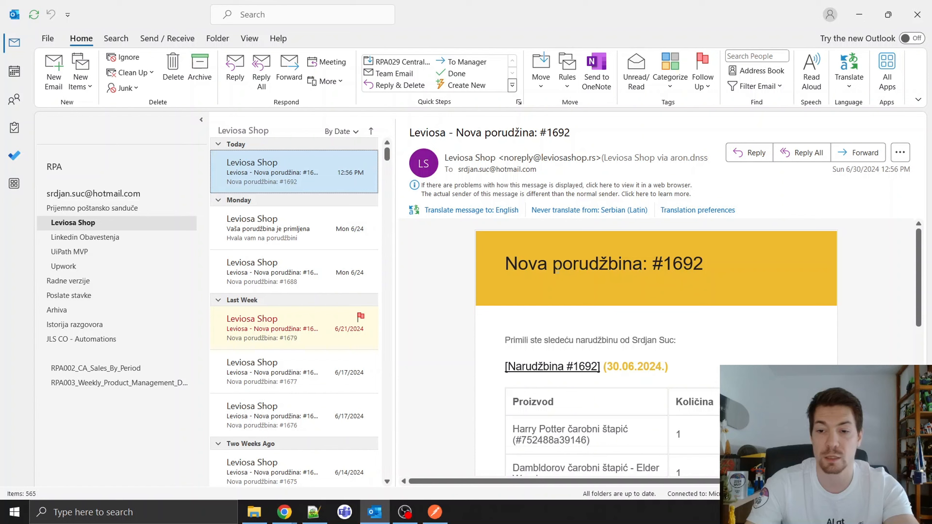
scroll(587, 305, "down", 2)
scroll(587, 305, "up", 2)
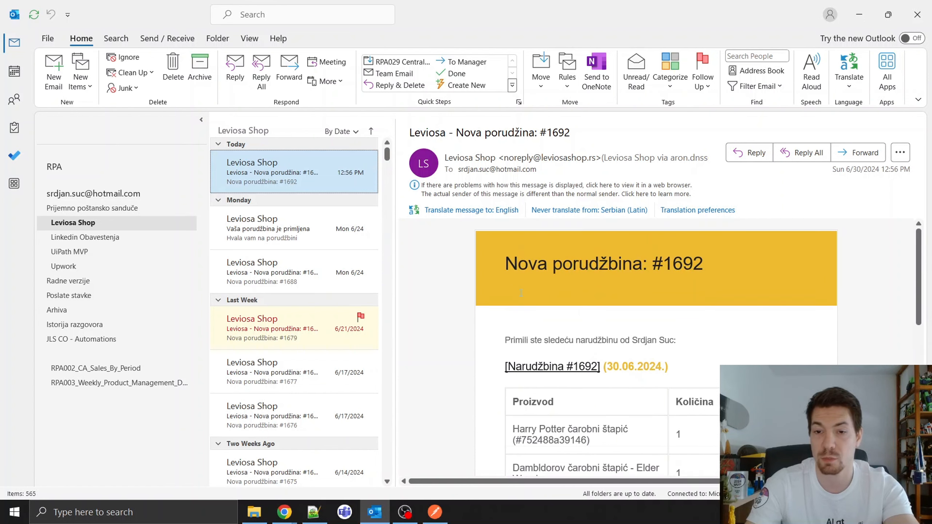
scroll(587, 305, "down", 3)
scroll(539, 342, "up", 2)
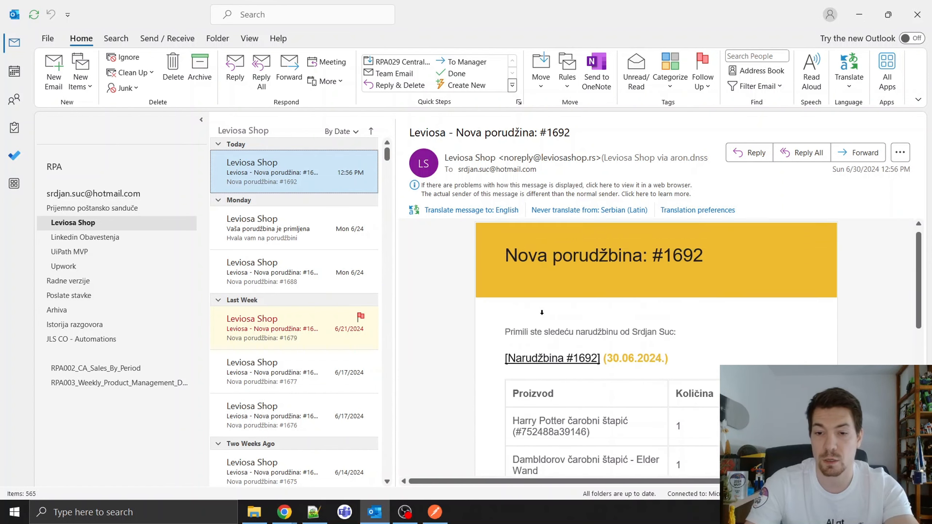
left_click_drag(520, 402, 596, 409)
left_click(585, 411)
scroll(522, 427, "down", 1)
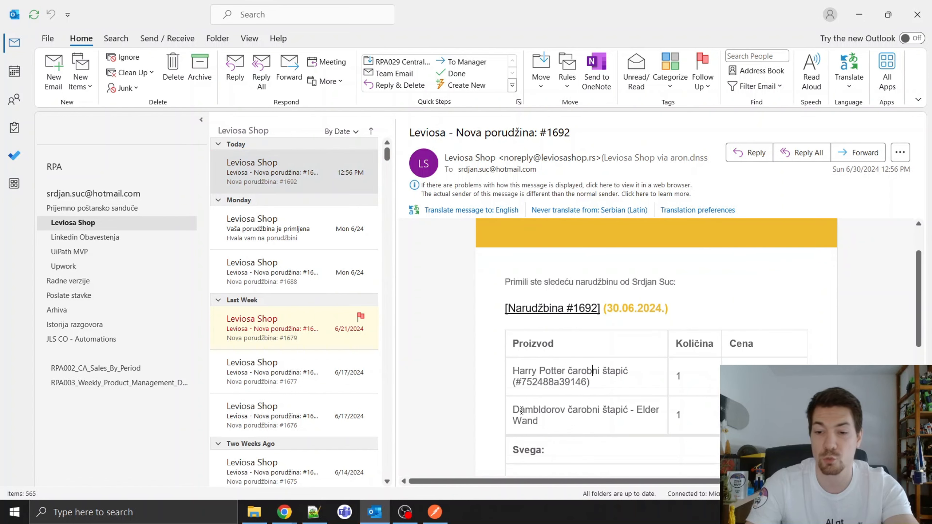
scroll(521, 427, "down", 2)
scroll(557, 374, "up", 4)
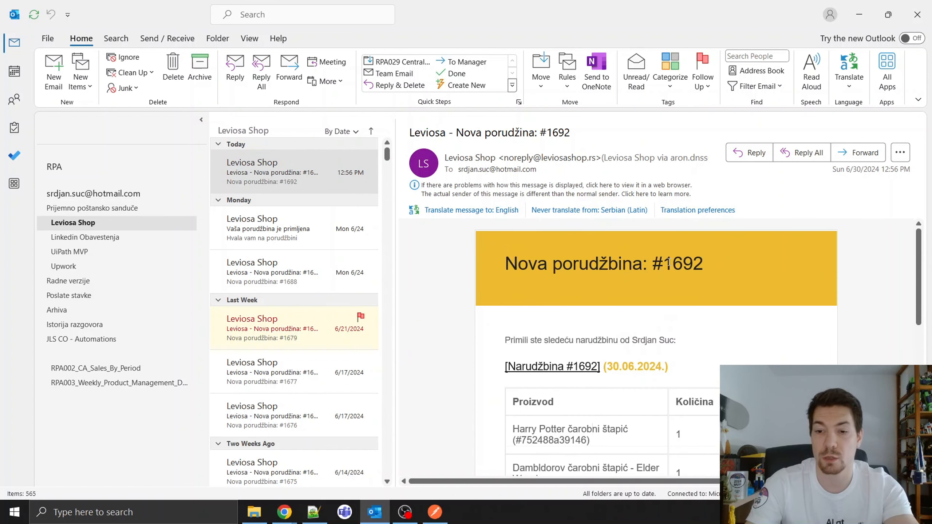
double_click(670, 273)
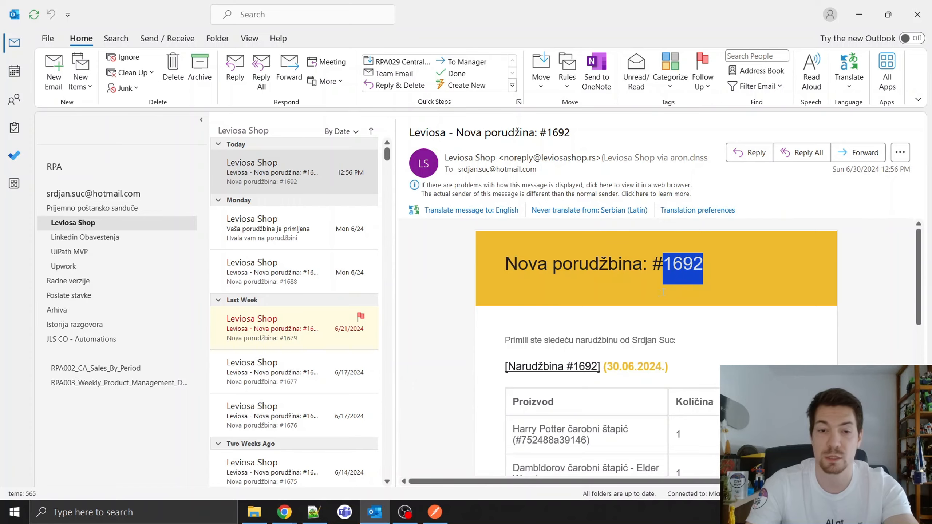
Return to the WooCommerce Integration spreadsheet in Chrome and review row 2's order ID, customer details, total and item count.
key("alt+Tab")
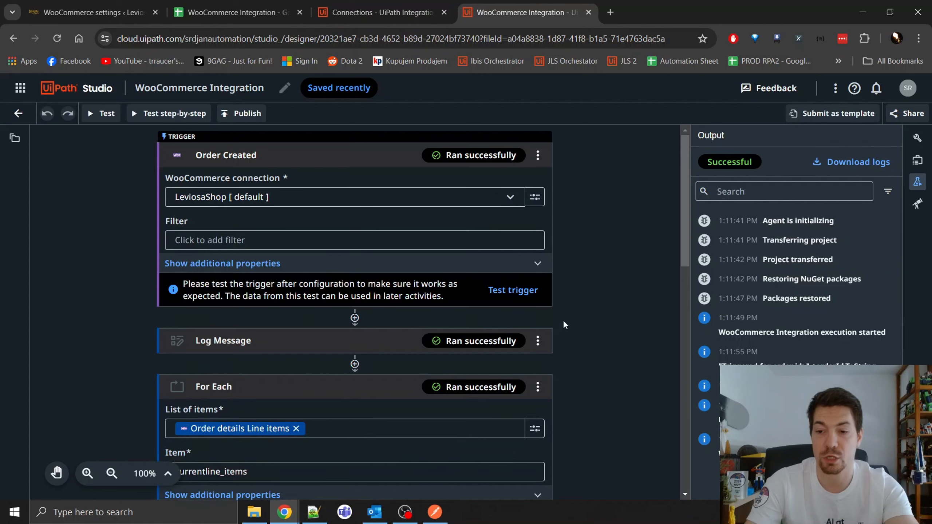
left_click(256, 9)
left_click(258, 280)
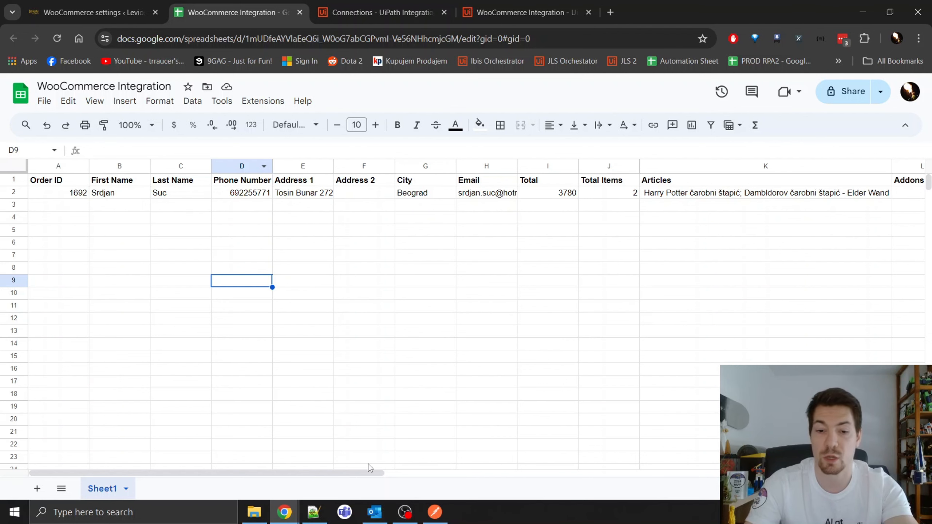
left_click(338, 471)
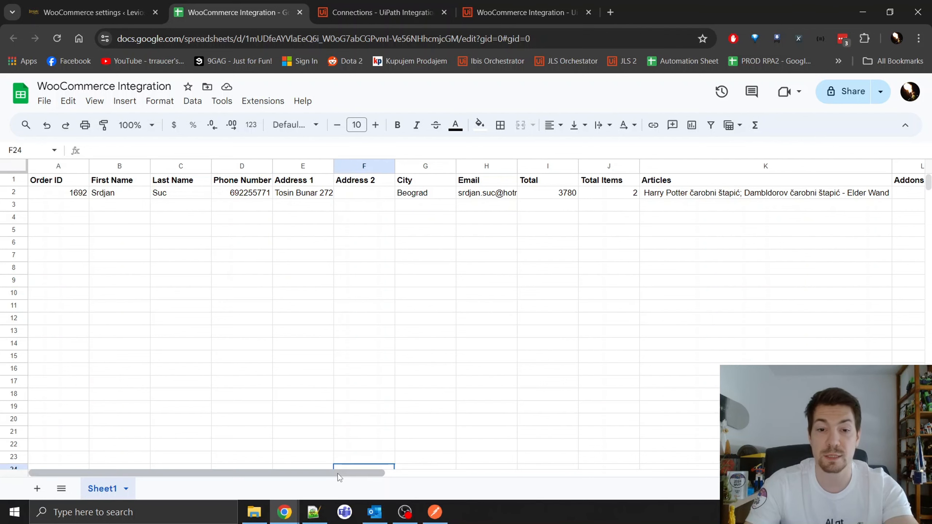
left_click_drag(338, 474, 298, 473)
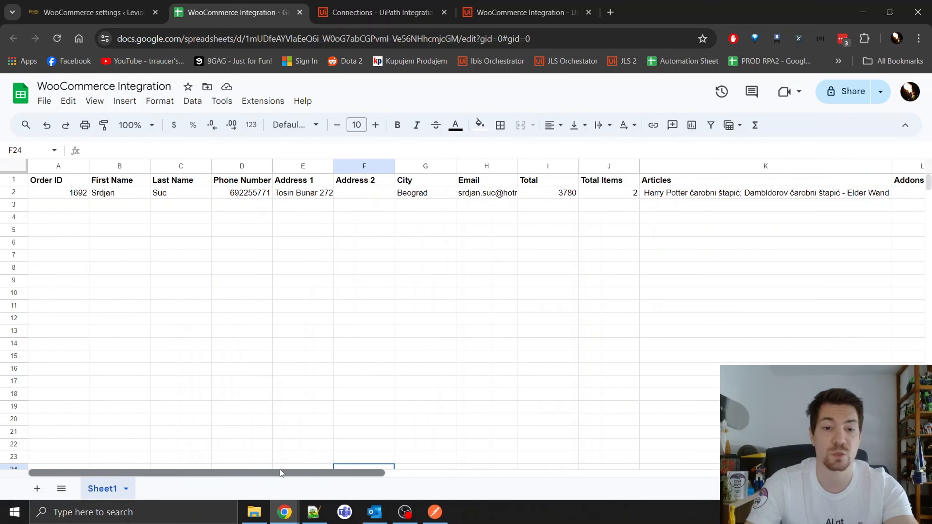
left_click(63, 194)
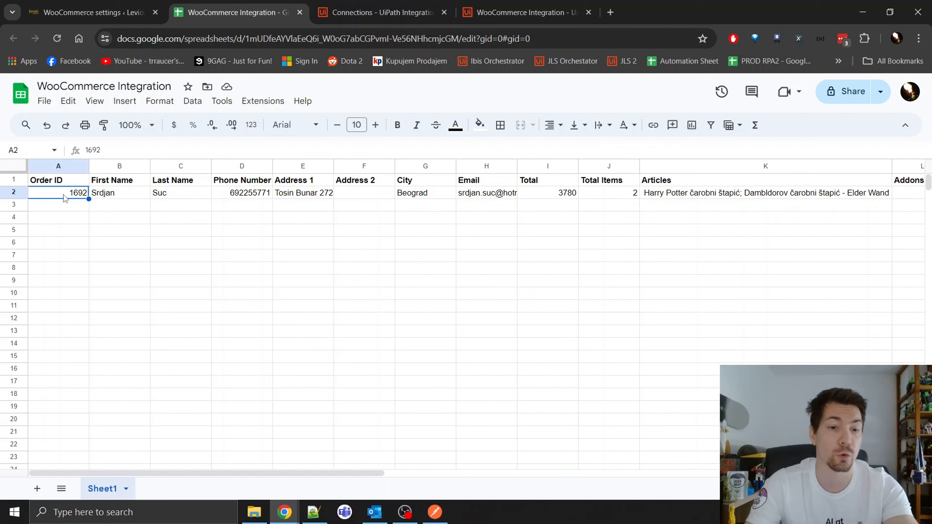
left_click(119, 193)
left_click(174, 199)
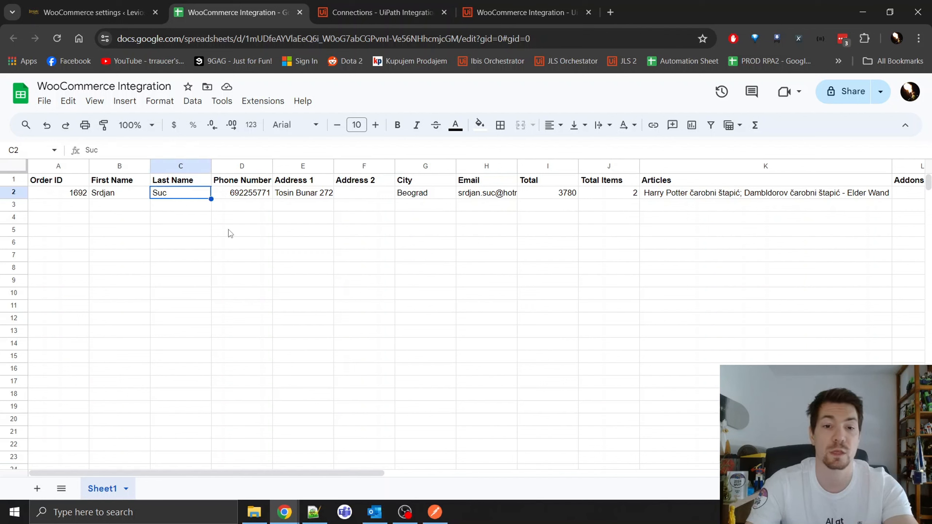
left_click(235, 192)
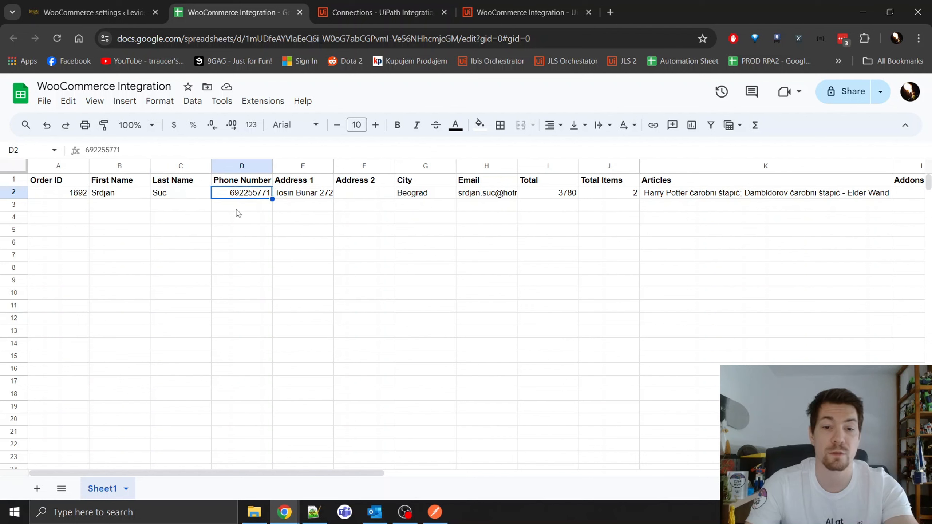
left_click(294, 195)
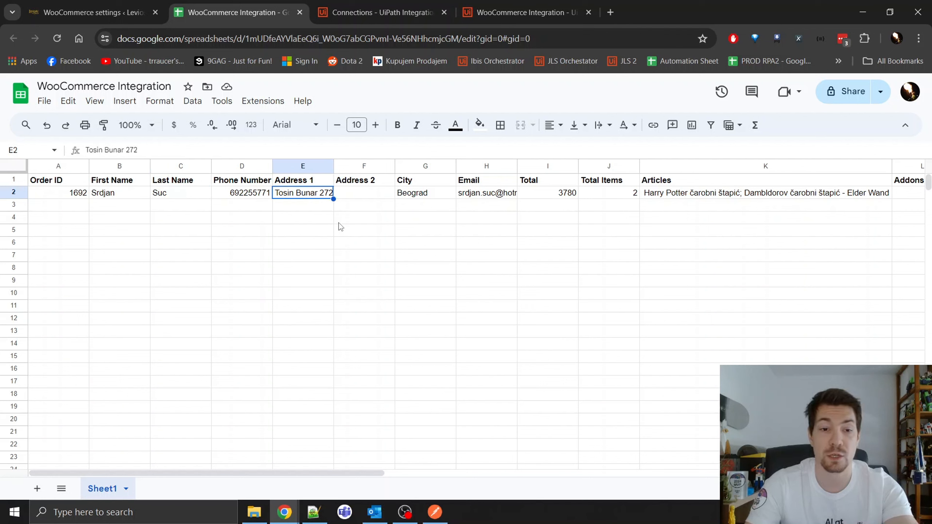
left_click(347, 194)
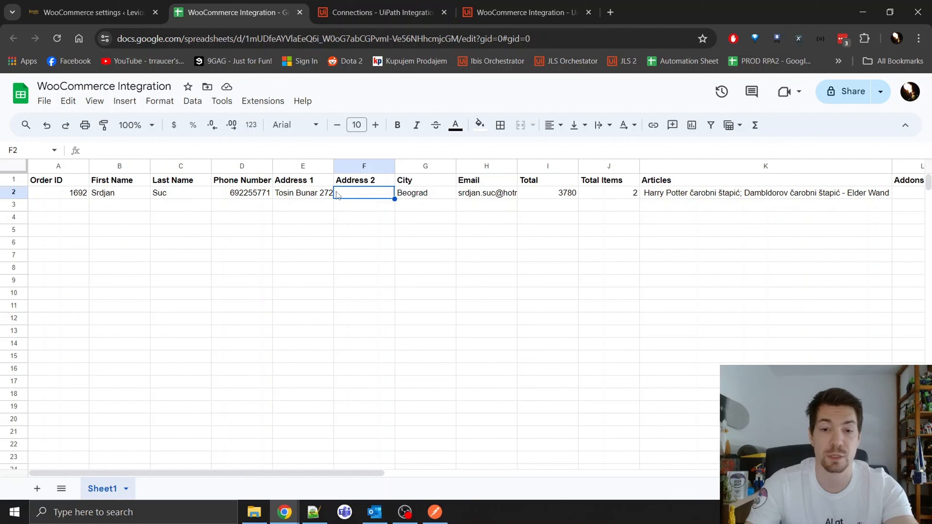
left_click(309, 195)
left_click(346, 195)
key("Right")
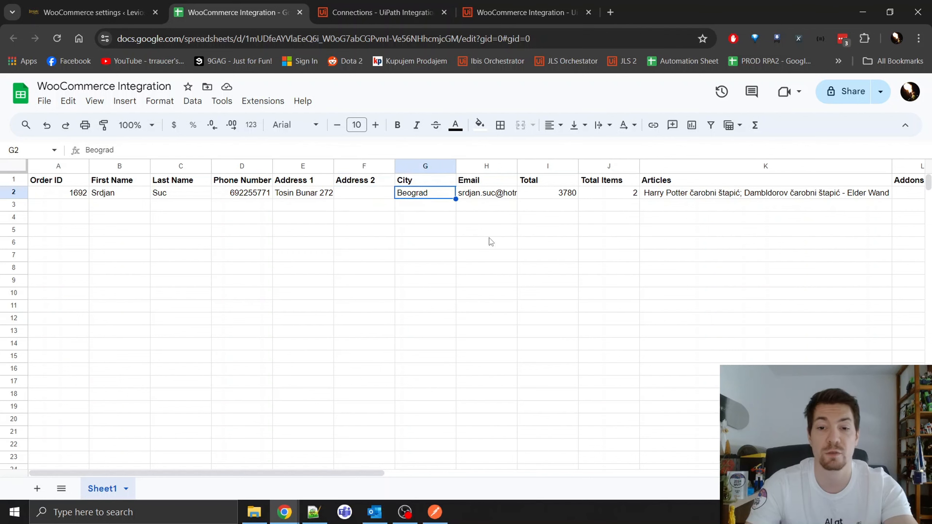
left_click(546, 194)
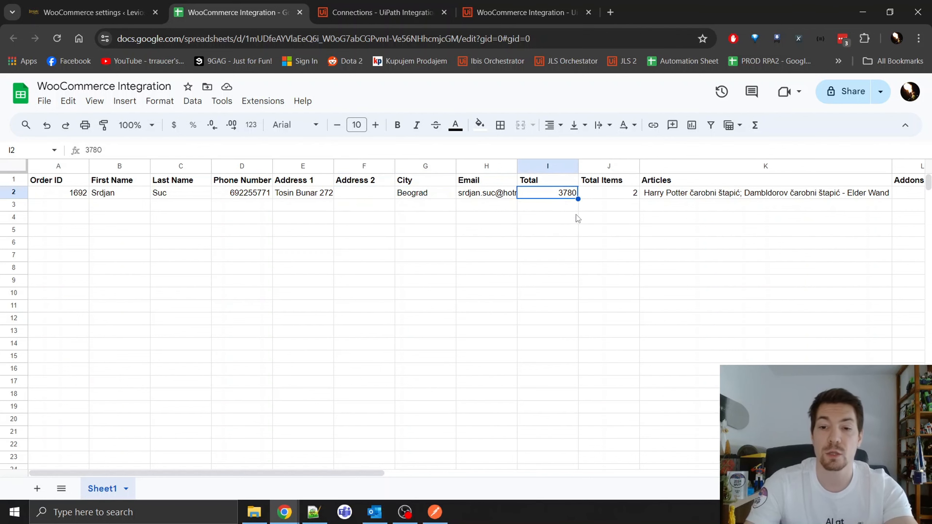
key("Right")
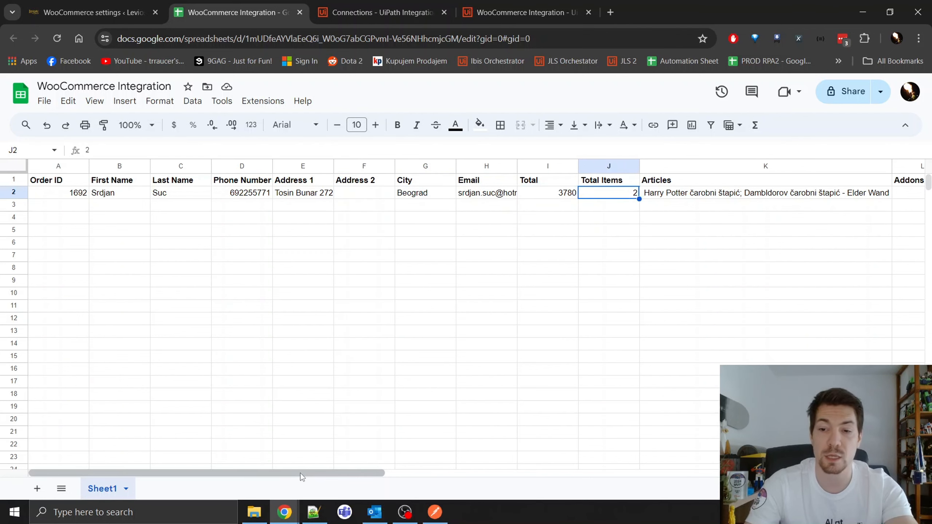
Examine the Articles and Addons cells of the order in row 2, including how multiple articles are separated.
left_click_drag(301, 474, 347, 473)
left_click(600, 195)
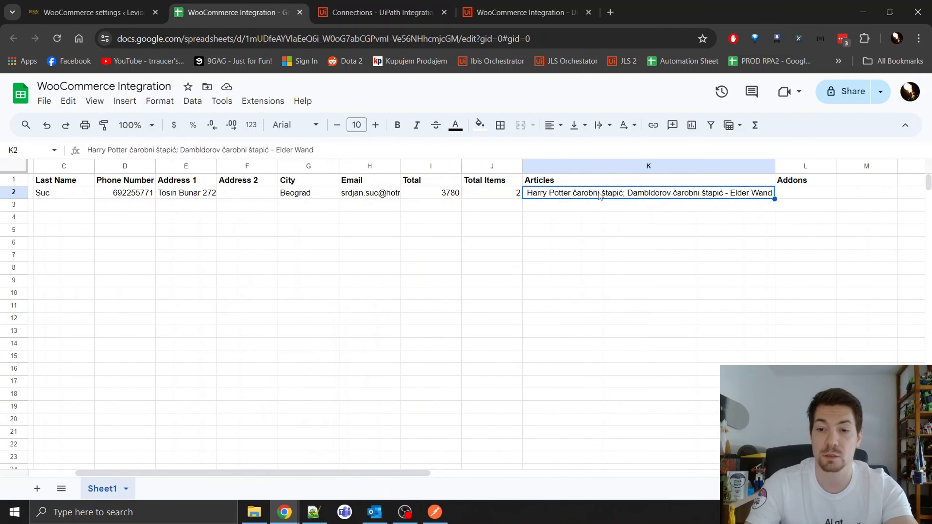
left_click(181, 151)
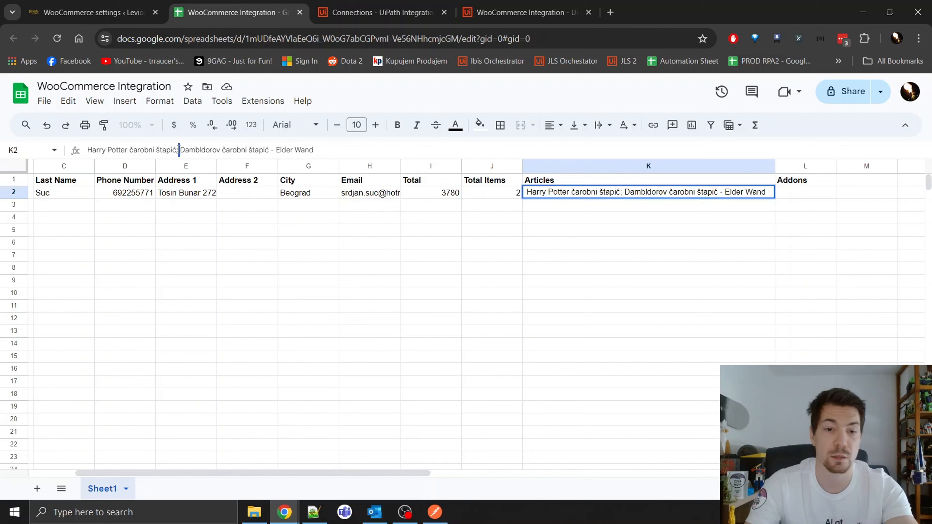
left_click(354, 270)
left_click(15, 204)
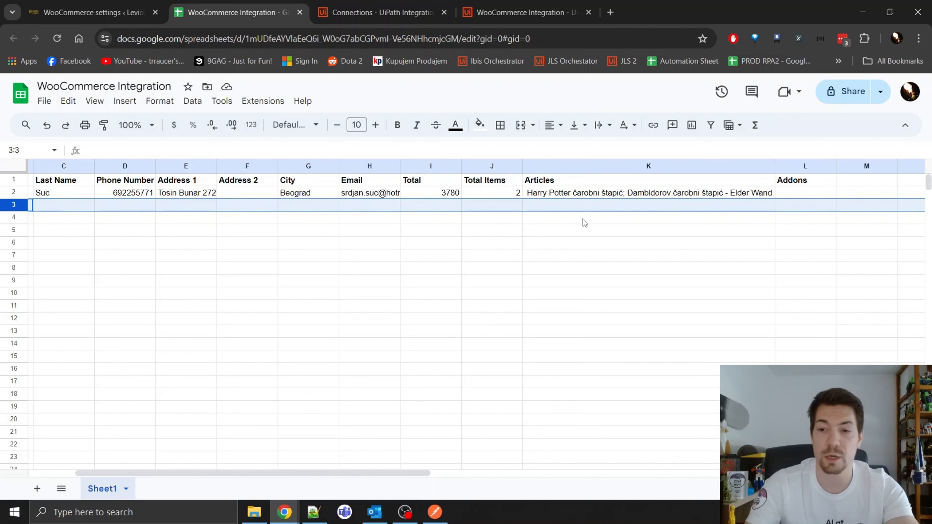
left_click_drag(320, 475, 355, 477)
left_click(721, 193)
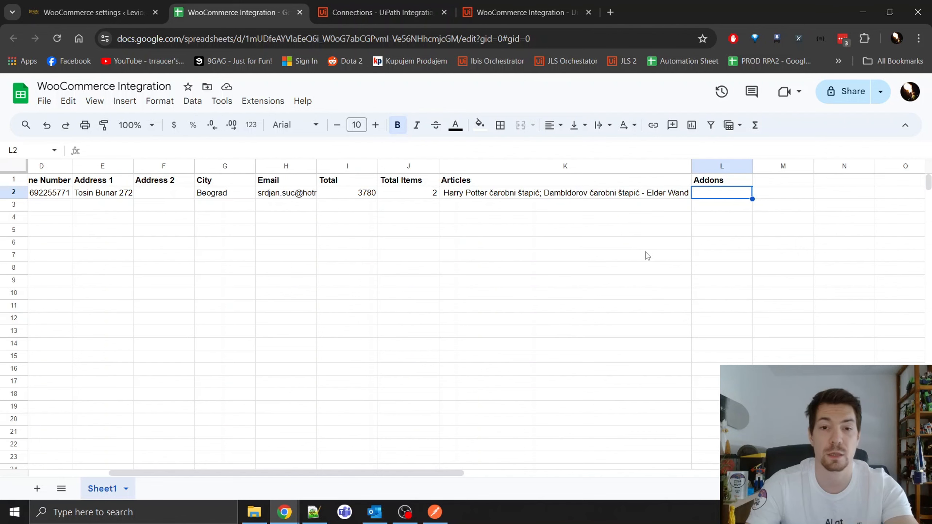
Review the order row from the Order ID column onward, then return to the WooCommerce Integration workflow in UiPath Studio.
left_click_drag(379, 476, 301, 476)
left_click(591, 254)
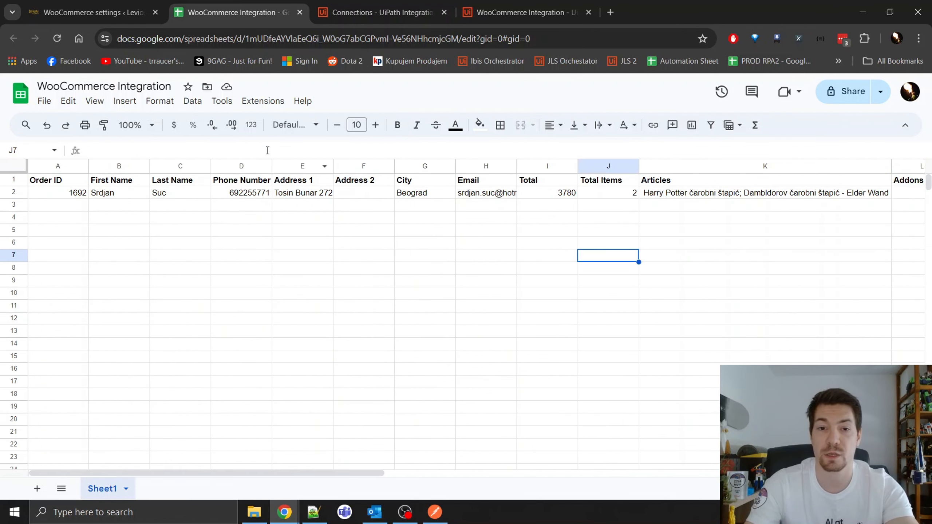
left_click(546, 4)
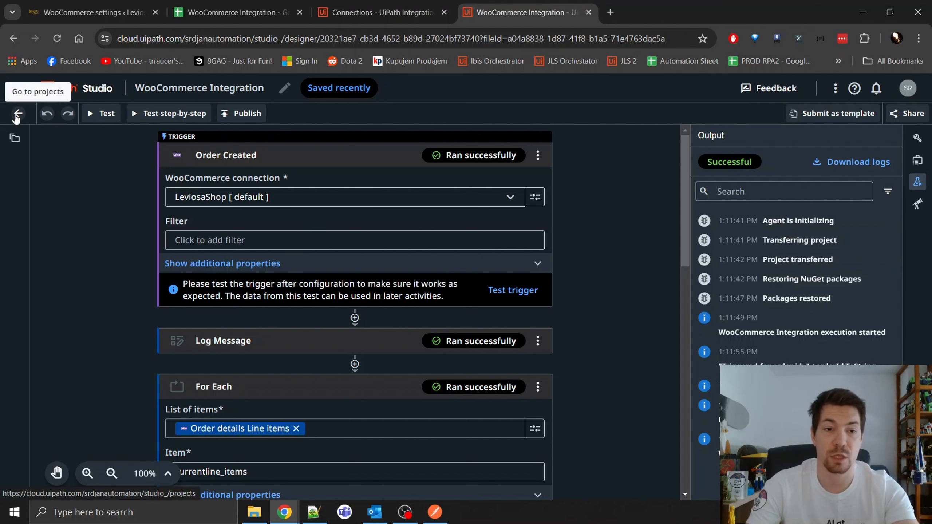
Start adding a WooCommerce connection to My Workspace in UiPath Integration Service, searching the connectors for "woo".
left_click(379, 10)
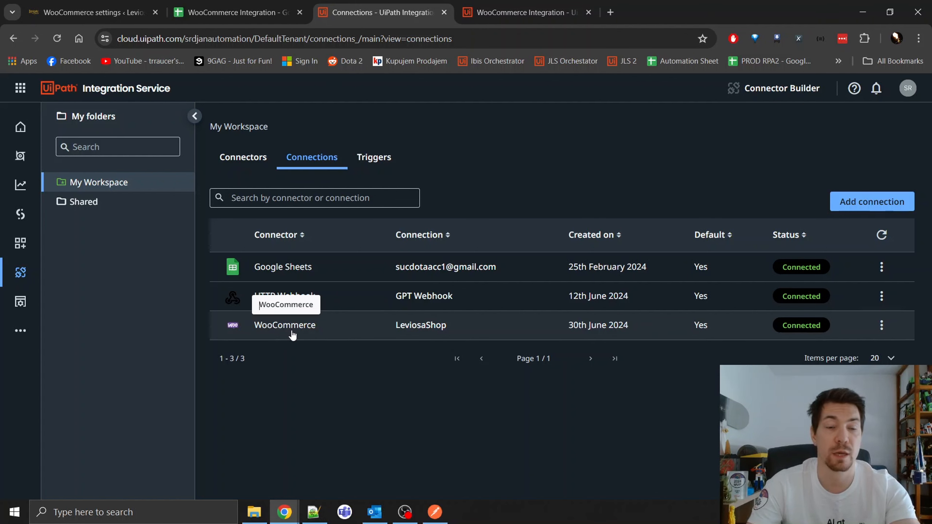
left_click(866, 210)
type("woo")
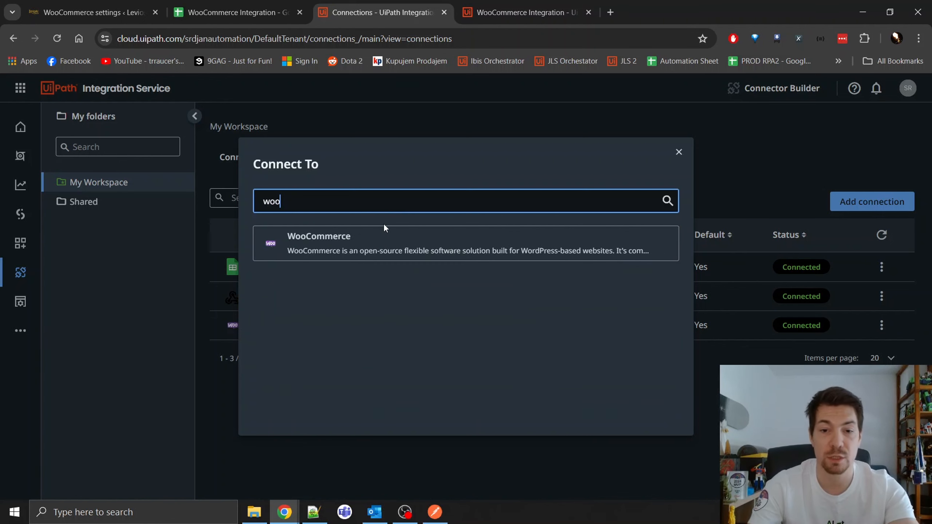
left_click(383, 231)
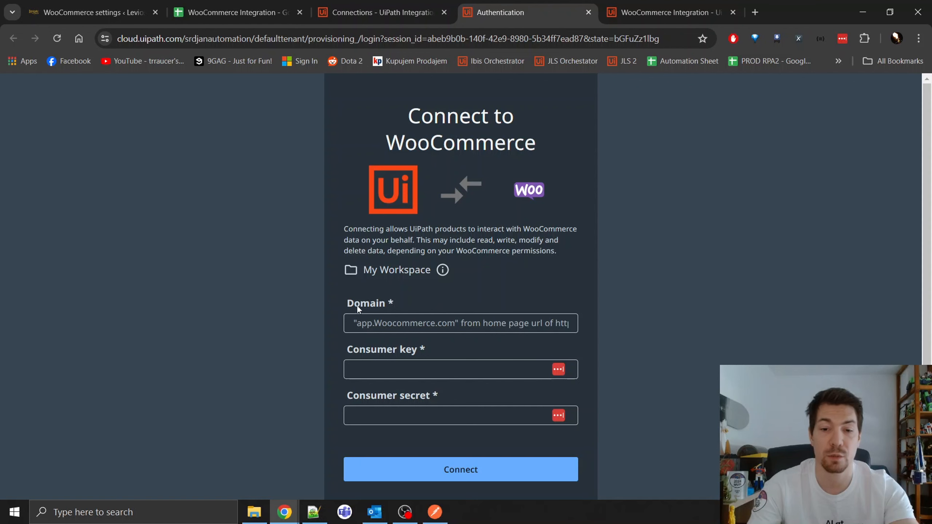
left_click(72, 8)
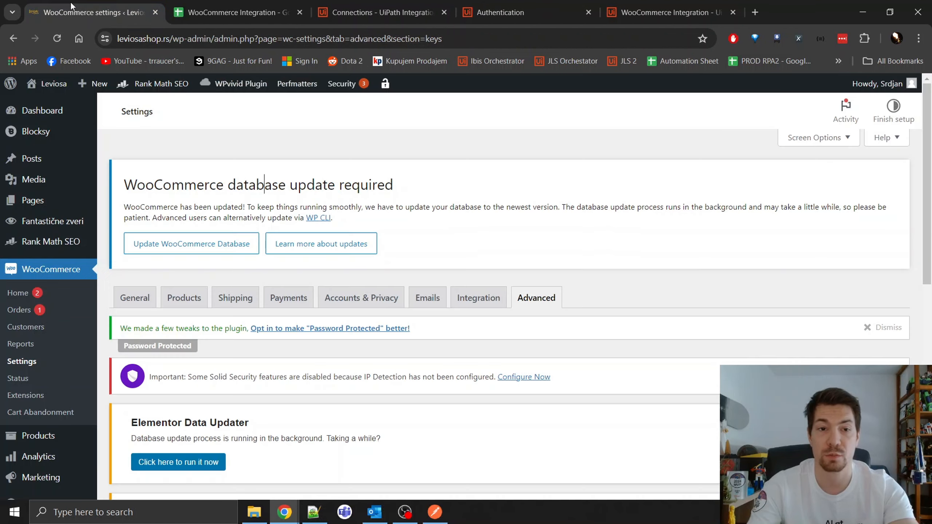
left_click(174, 38)
left_click_drag(200, 39, 117, 38)
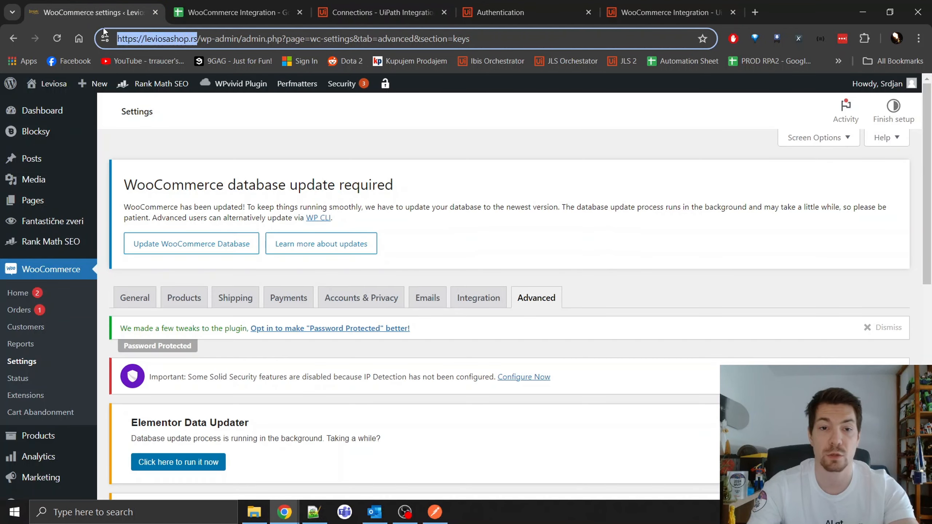
key("ctrl+c")
left_click(500, 12)
left_click(386, 323)
key("ctrl+v")
left_click(381, 364)
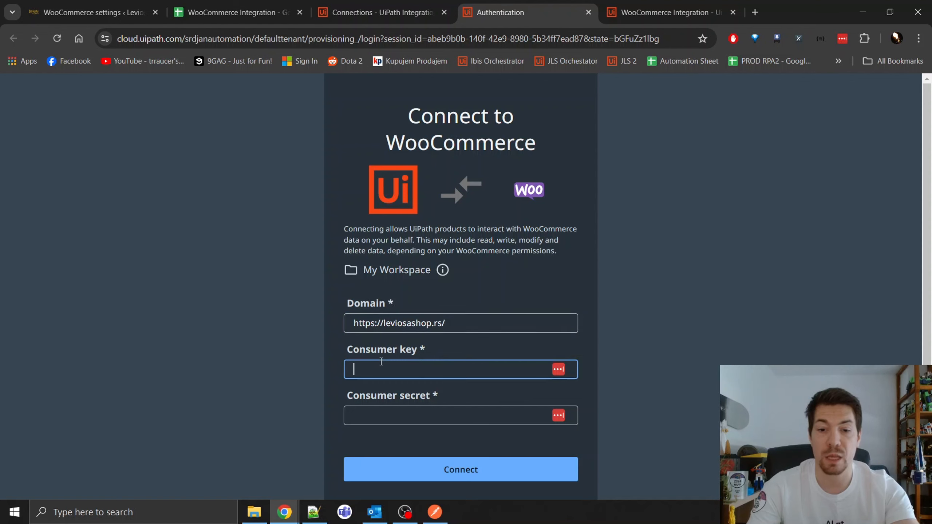
left_click(357, 350)
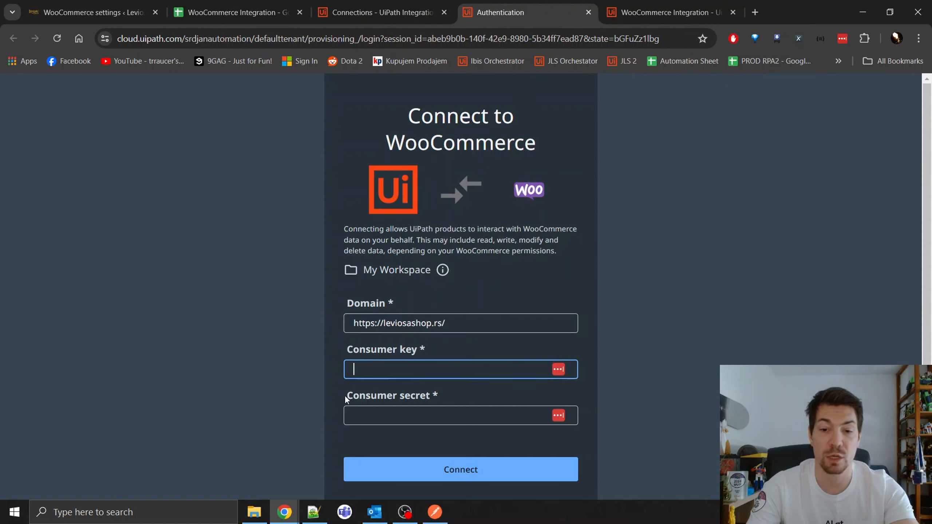
left_click_drag(345, 397, 450, 395)
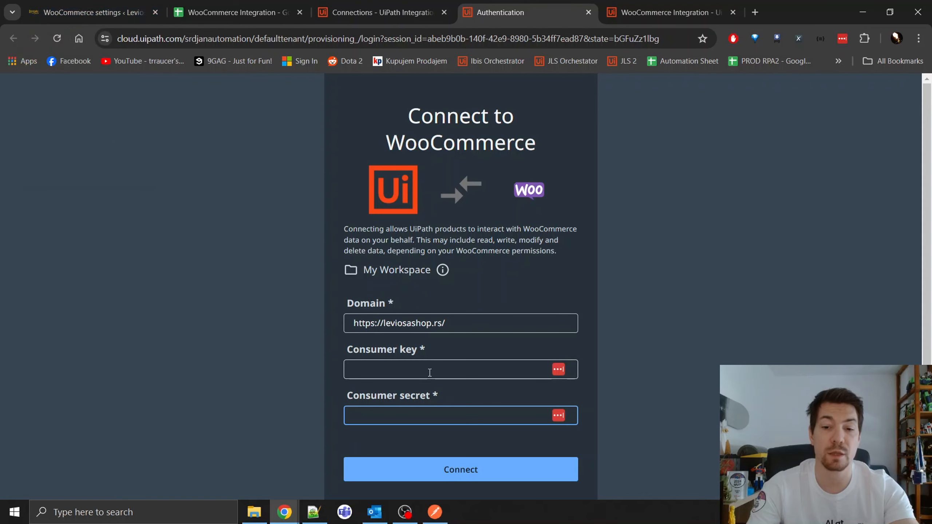
Return to the Leviosa Shop WordPress admin and open the Advanced section of the WooCommerce settings.
left_click(102, 4)
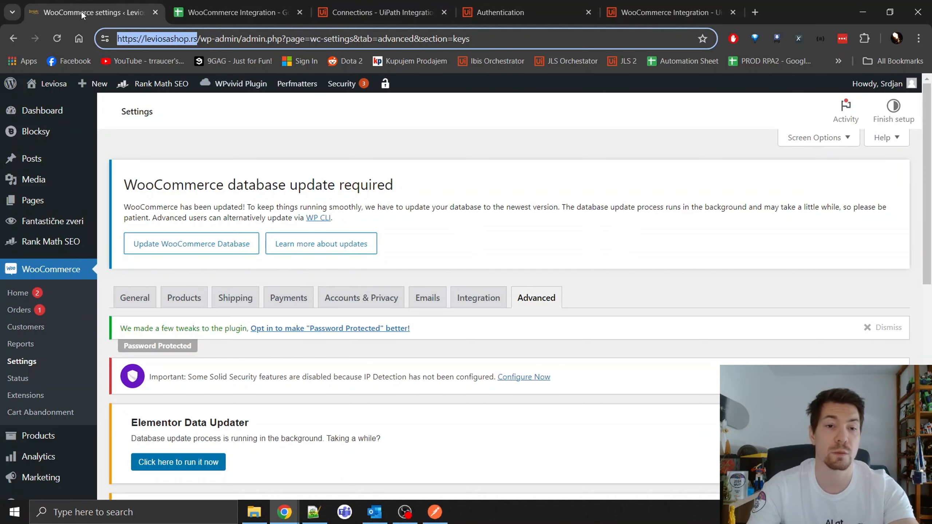
mouse_move(6, 86)
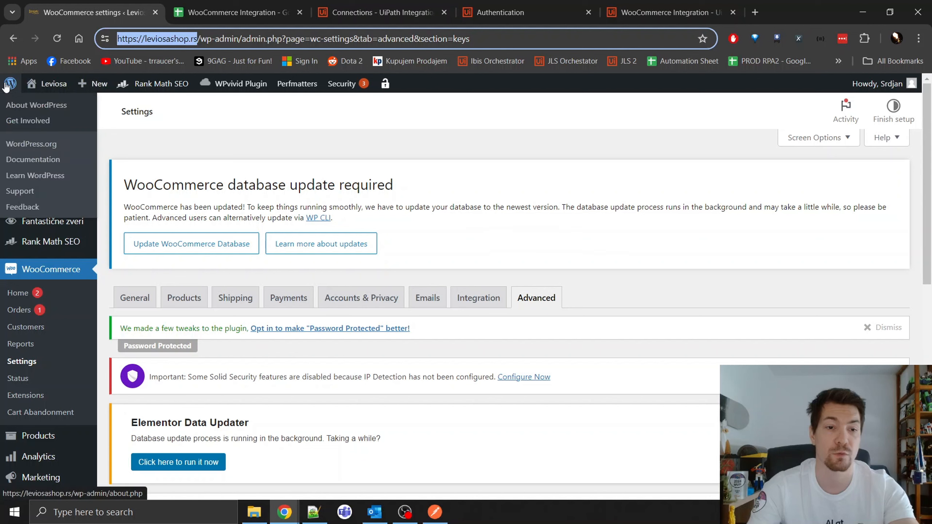
left_click(51, 280)
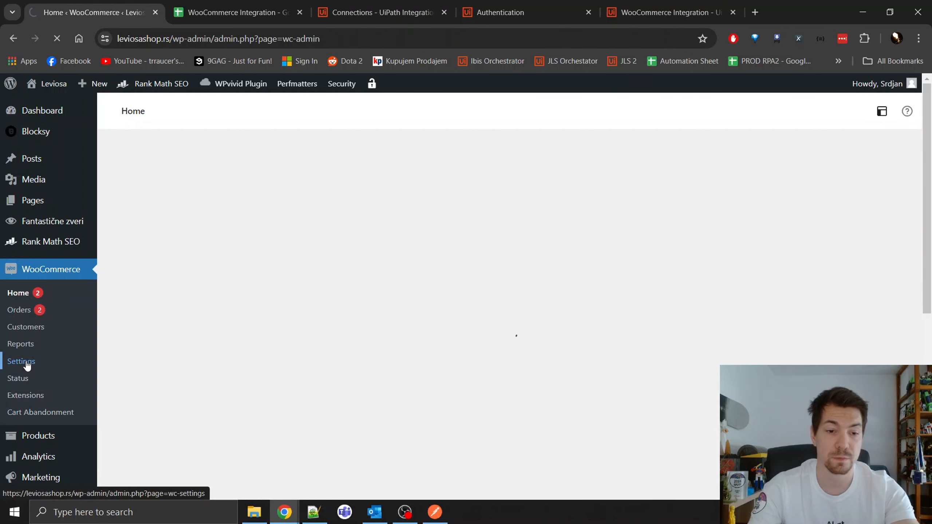
left_click(26, 362)
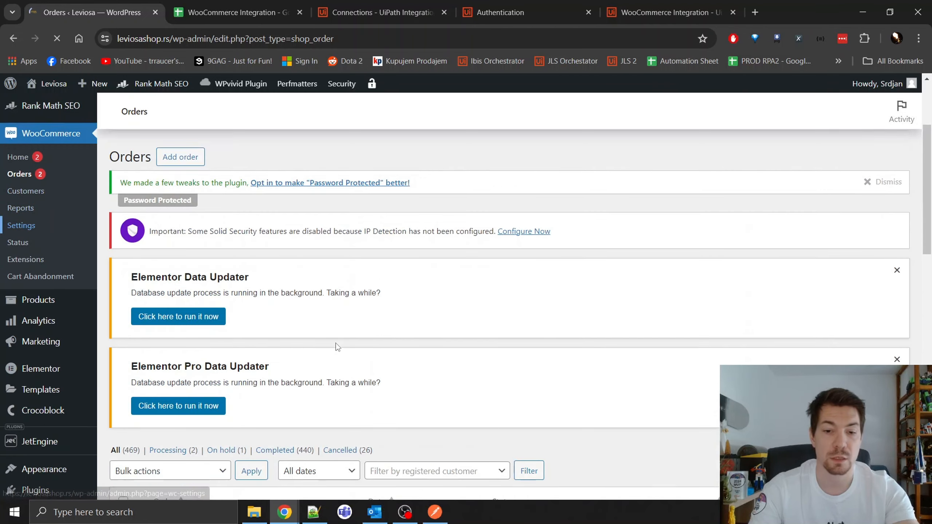
scroll(319, 315, "down", 6)
scroll(40, 352, "up", 4)
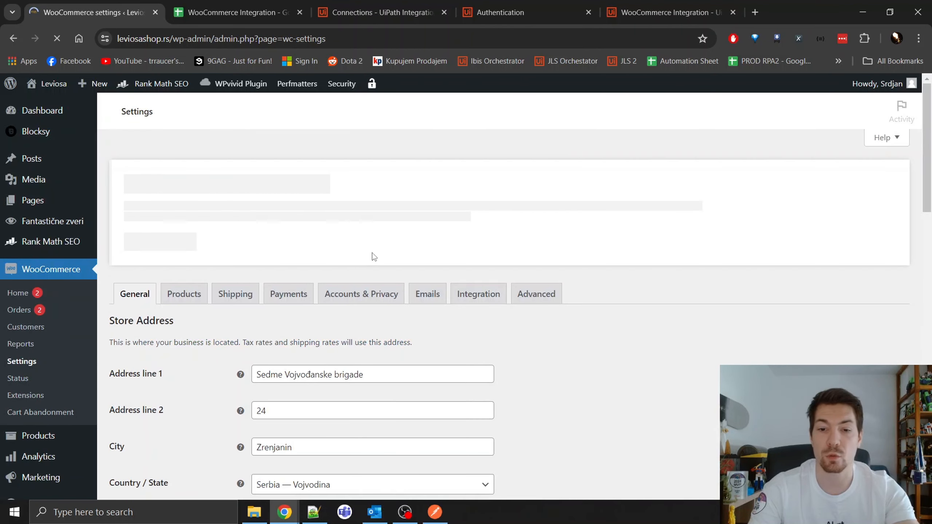
left_click(532, 298)
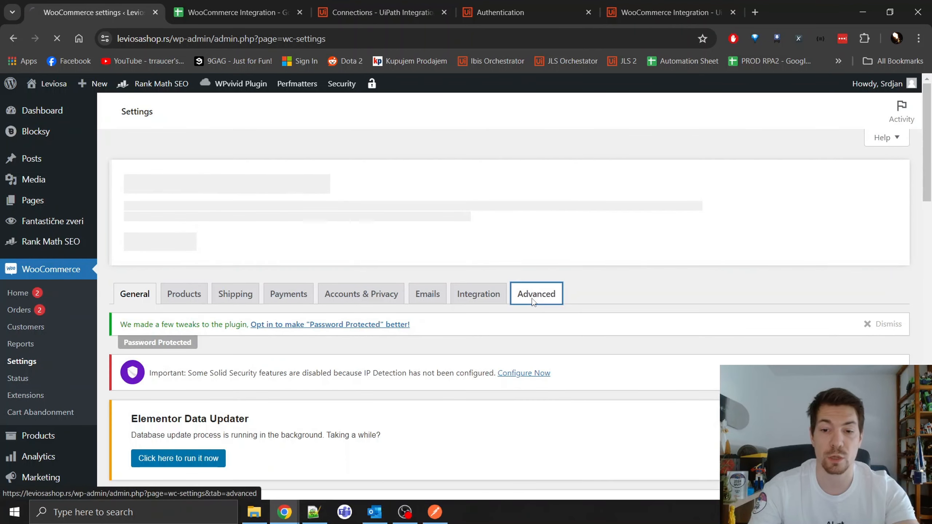
Dismiss the notification popup and open the REST API keys page within the Advanced WooCommerce settings.
scroll(575, 279, "down", 3)
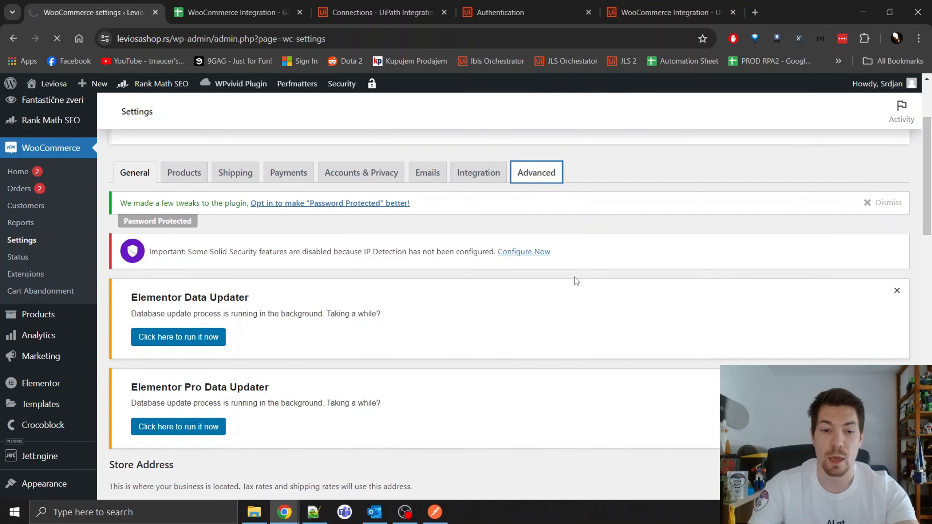
scroll(587, 224, "down", 3)
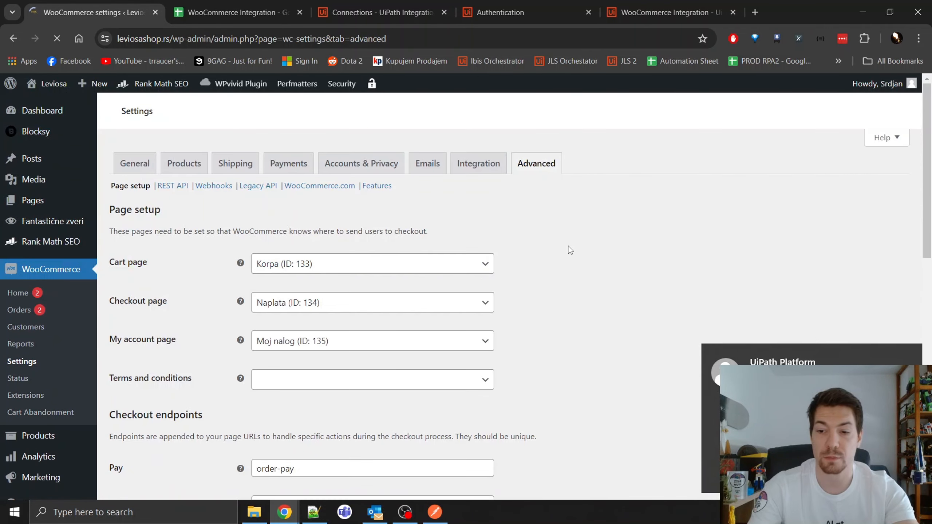
left_click(909, 357)
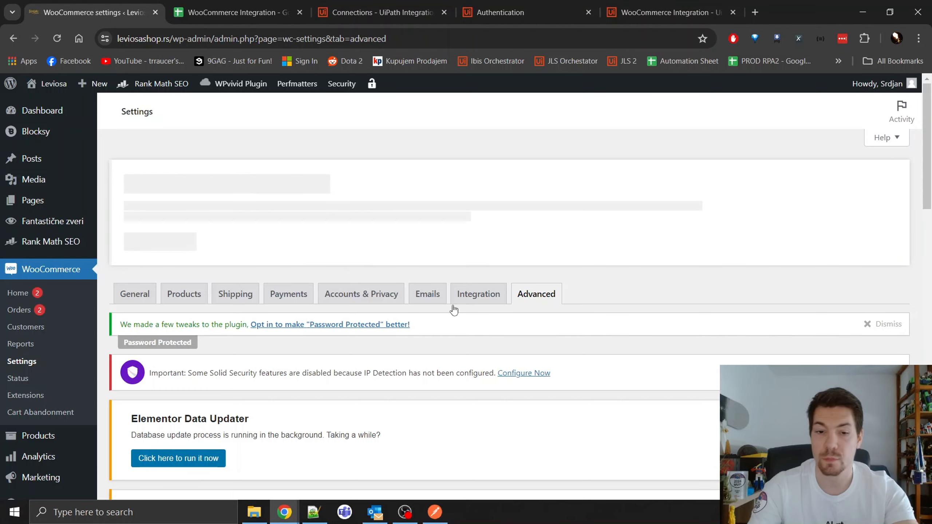
scroll(265, 299, "down", 3)
scroll(265, 299, "down", 7)
scroll(258, 274, "up", 8)
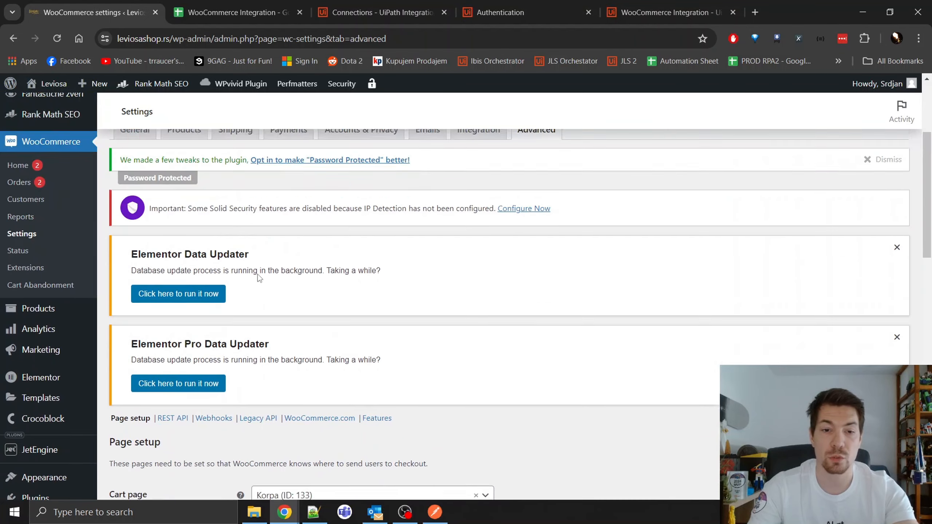
scroll(178, 390, "down", 2)
left_click(170, 401)
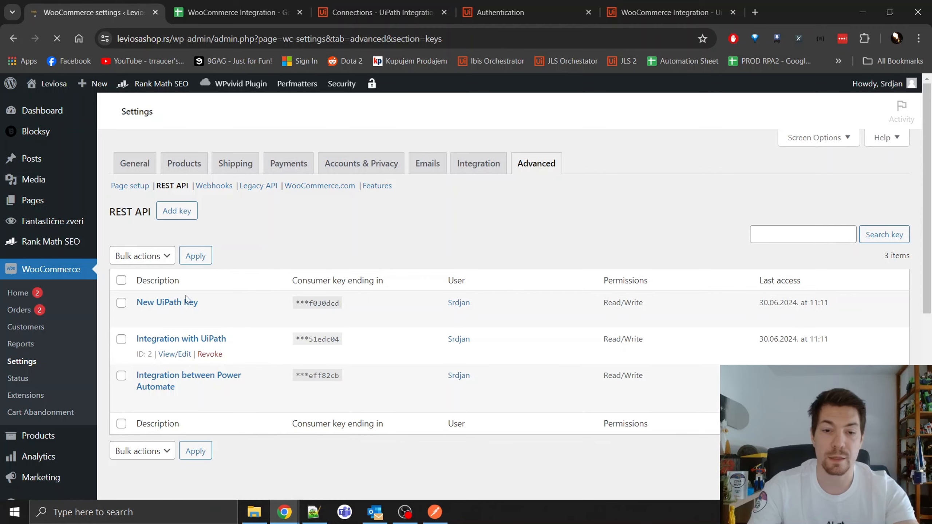
Generate a new REST API key described as "UiPath Implementation".
scroll(203, 340, "down", 5)
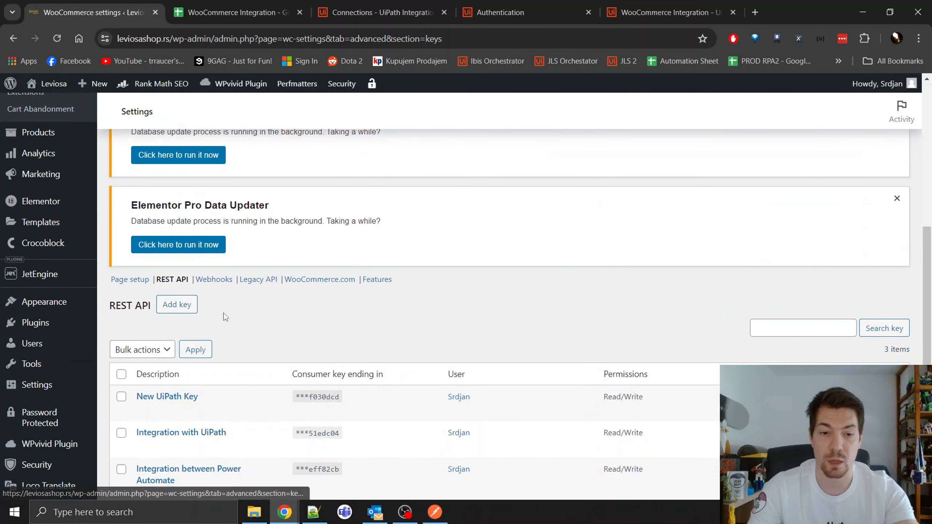
scroll(294, 345, "down", 3)
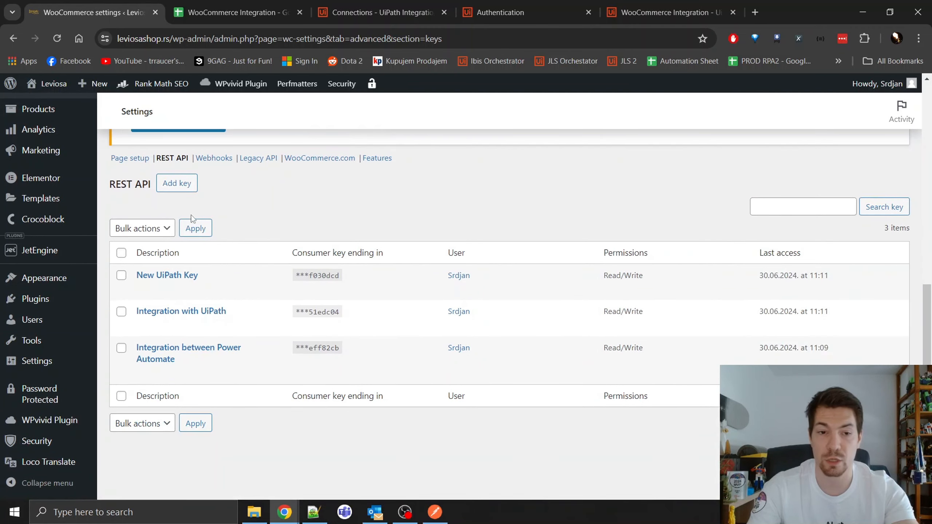
left_click(182, 247)
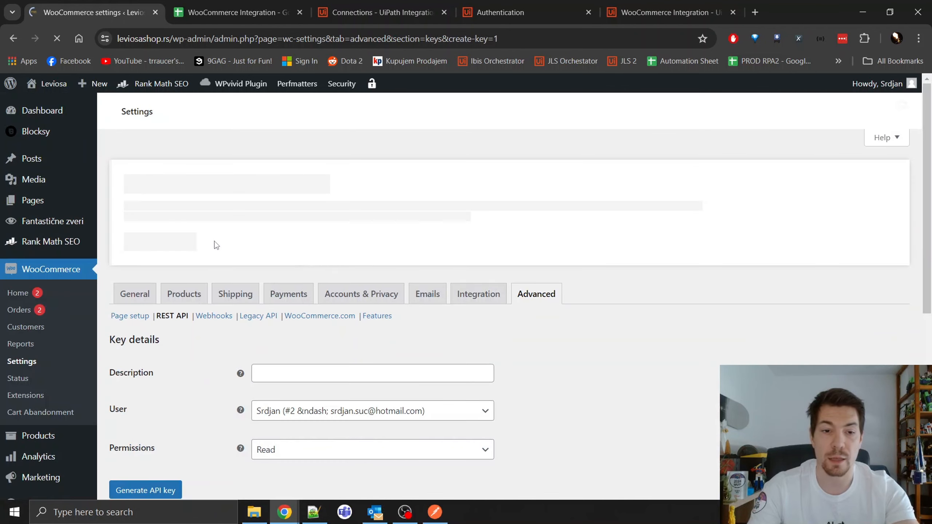
left_click(295, 374)
scroll(239, 331, "down", 6)
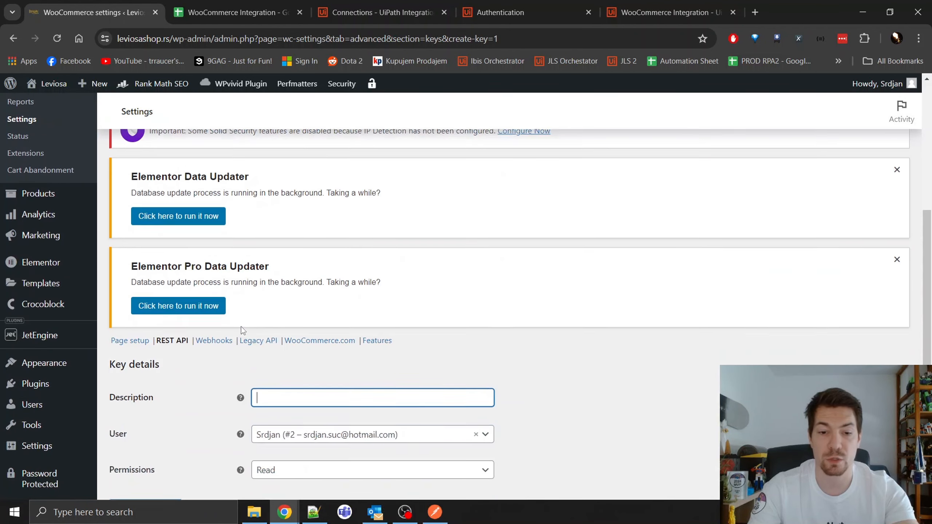
type("UiPath Implementaion")
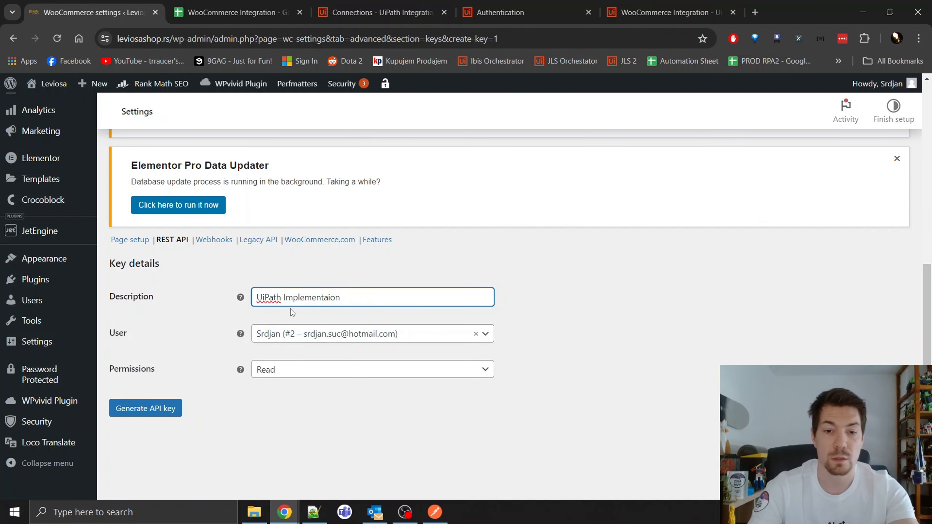
double_click(303, 298)
type("I")
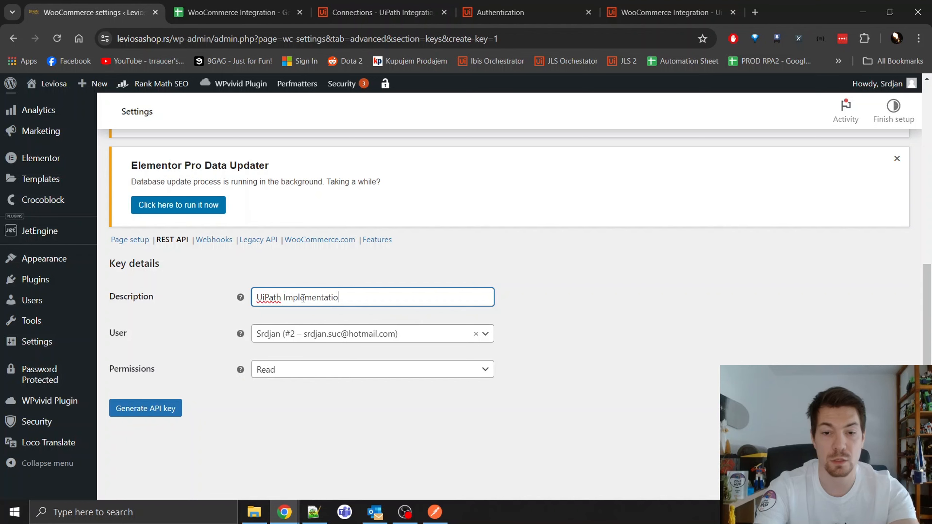
left_click(161, 408)
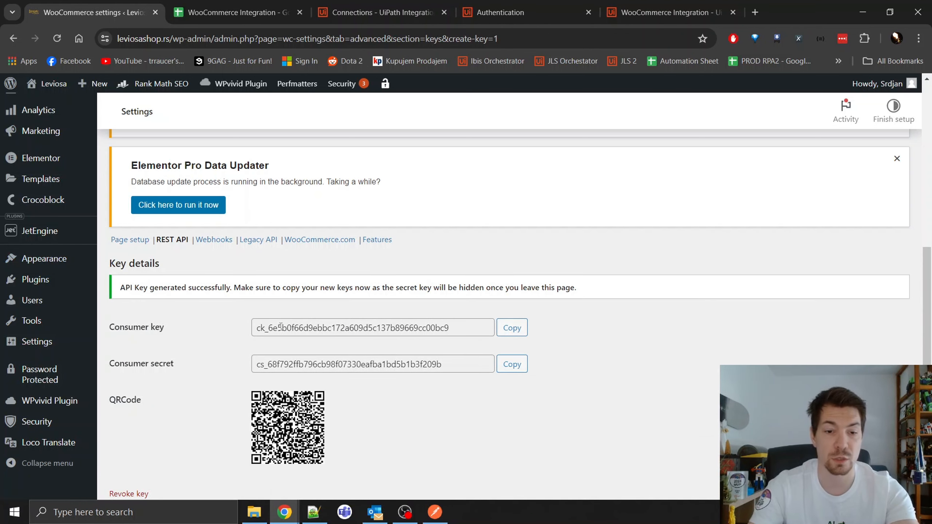
Revoke the newly generated REST API key and close the unfinished WooCommerce connection form.
scroll(326, 335, "down", 2)
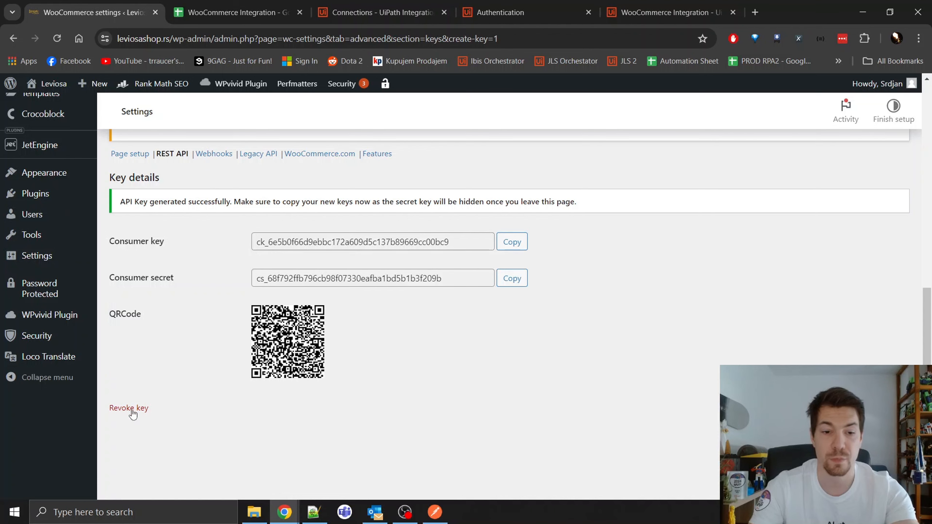
left_click(133, 413)
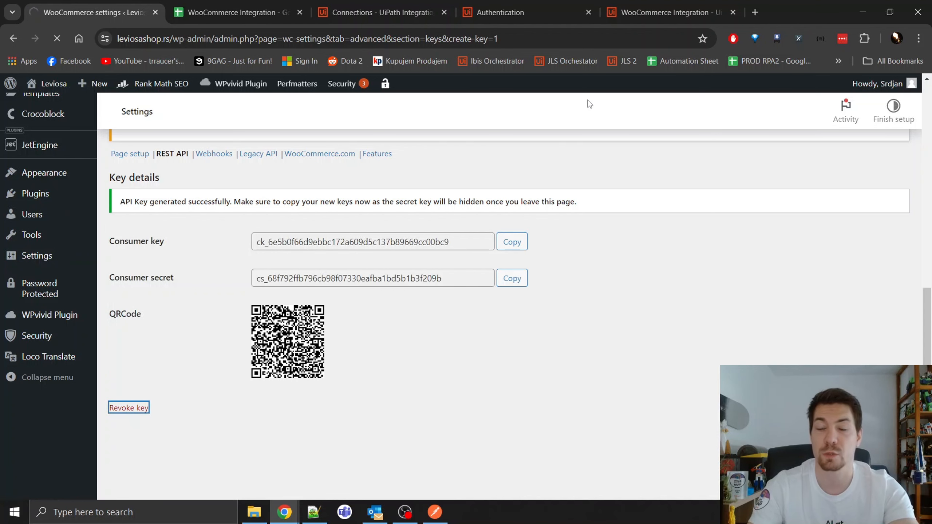
left_click(505, 12)
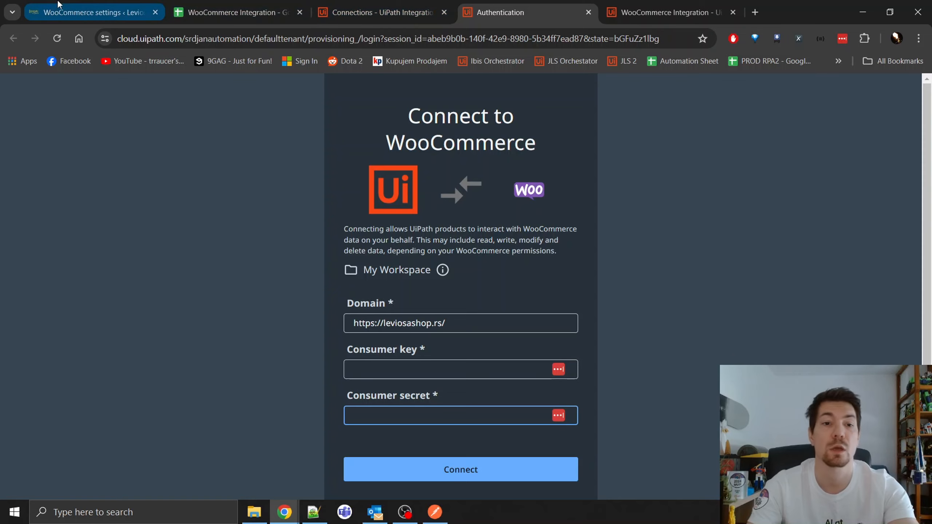
left_click(92, 12)
left_click(507, 5)
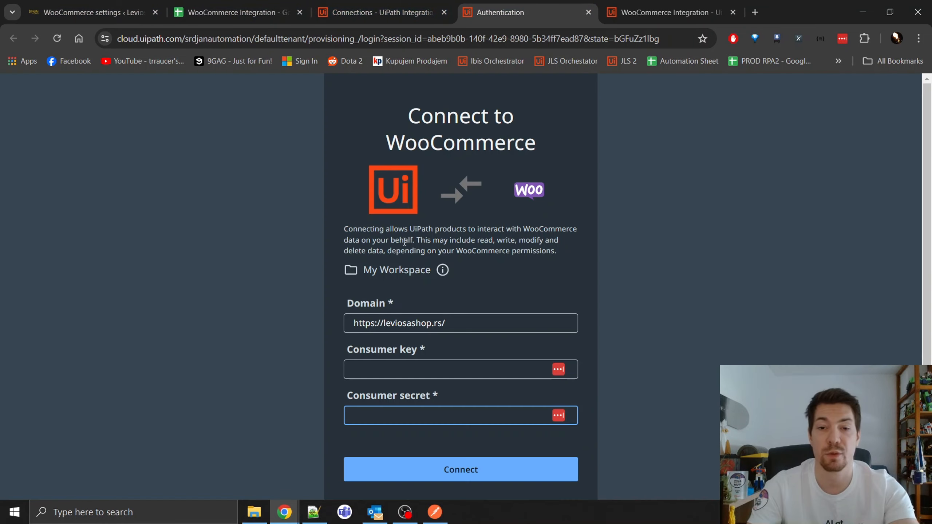
middle_click(490, 14)
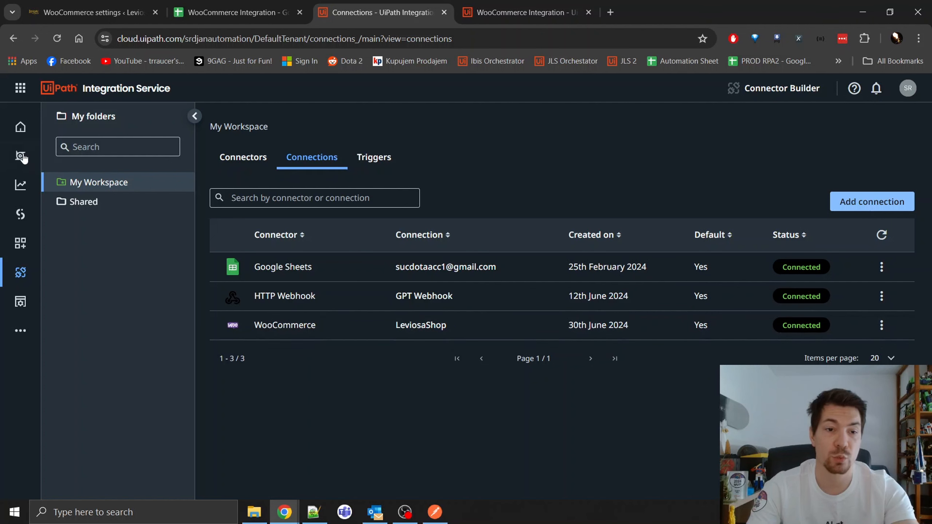
Close the duplicate WooCommerce Integration workflow tab and open the Studio projects list.
left_click(19, 91)
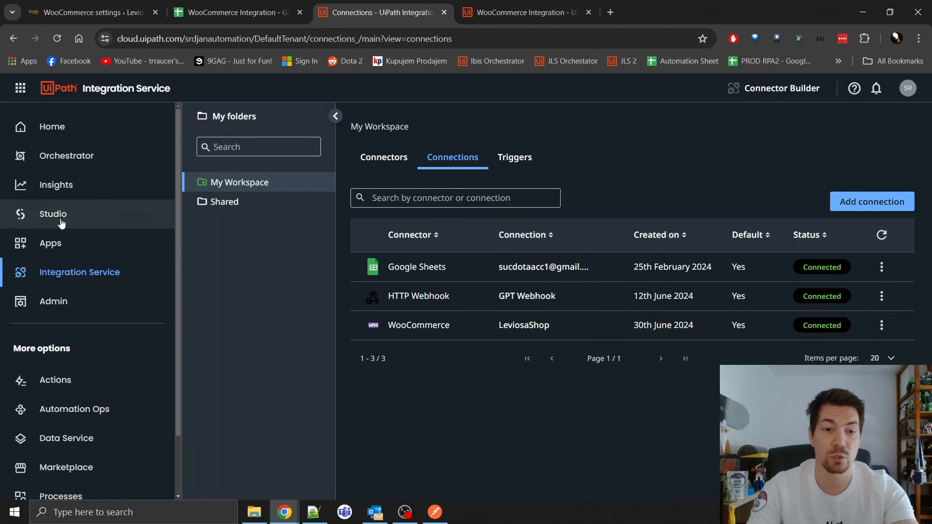
middle_click(501, 7)
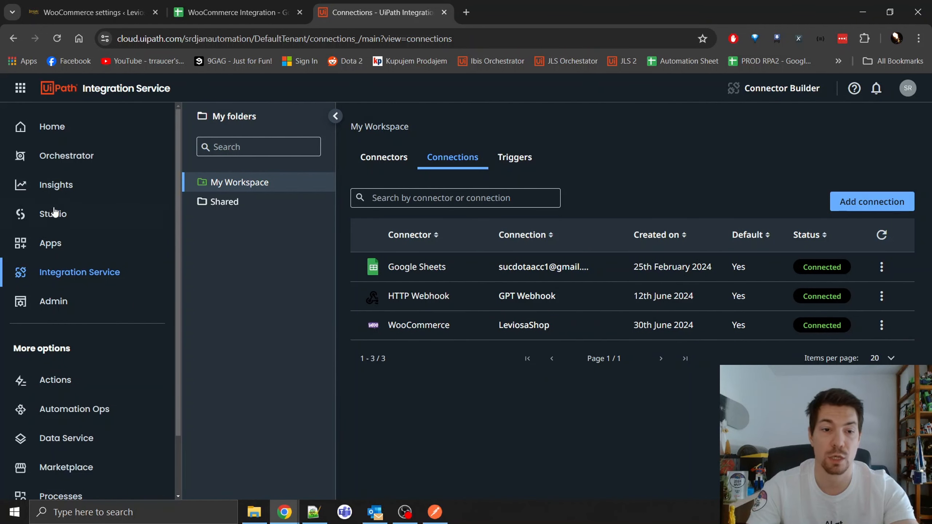
left_click(110, 215)
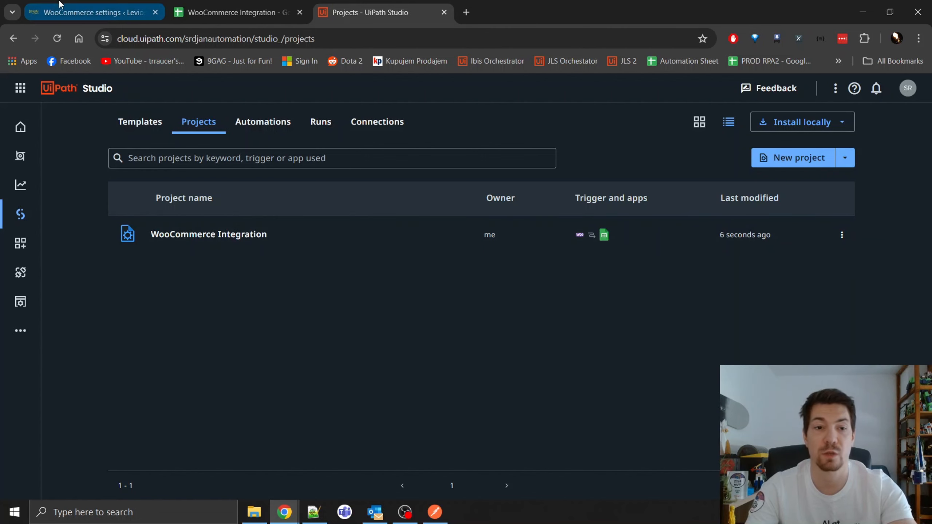
Open Integration Service in a separate browser tab and display the connections of My Workspace.
left_click(20, 88)
middle_click(78, 271)
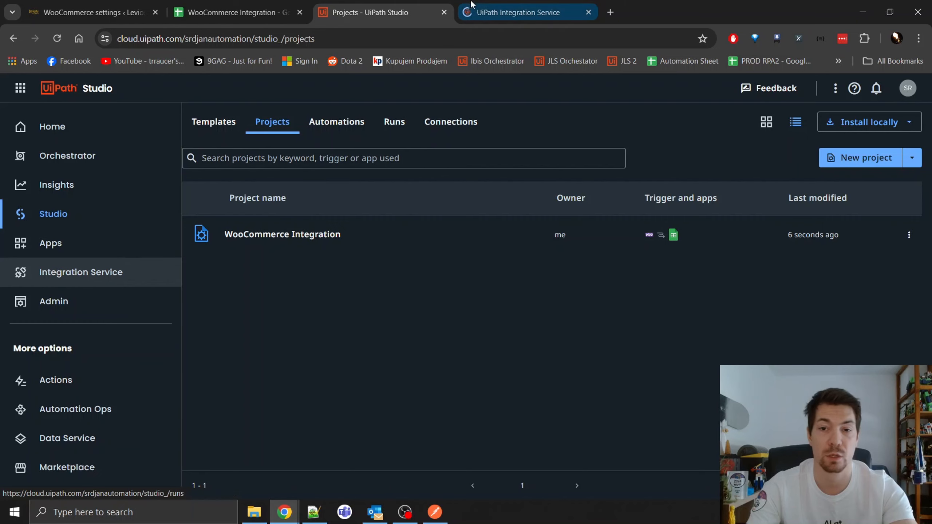
left_click(486, 4)
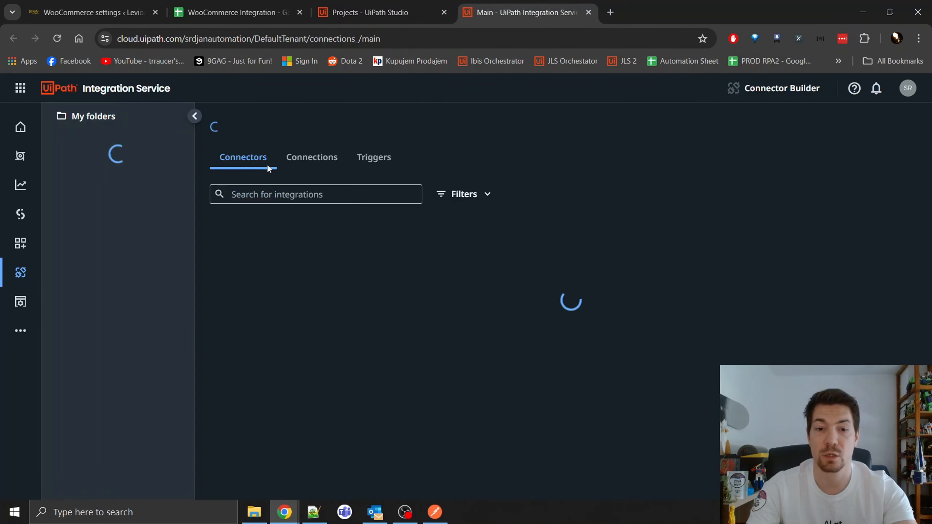
left_click(305, 158)
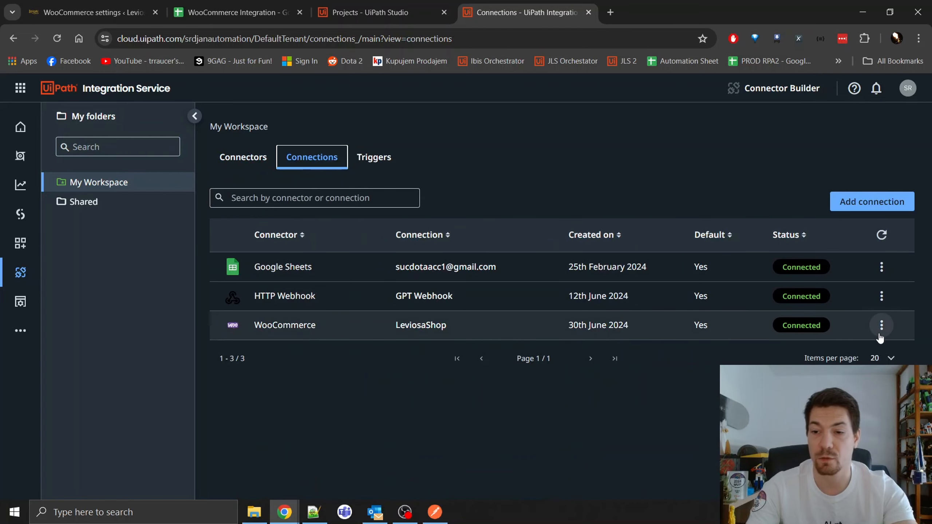
Open the LeviosaShop WooCommerce connection for editing to view its domain, consumer key and consumer secret fields, and leave the form.
left_click(881, 325)
left_click(818, 351)
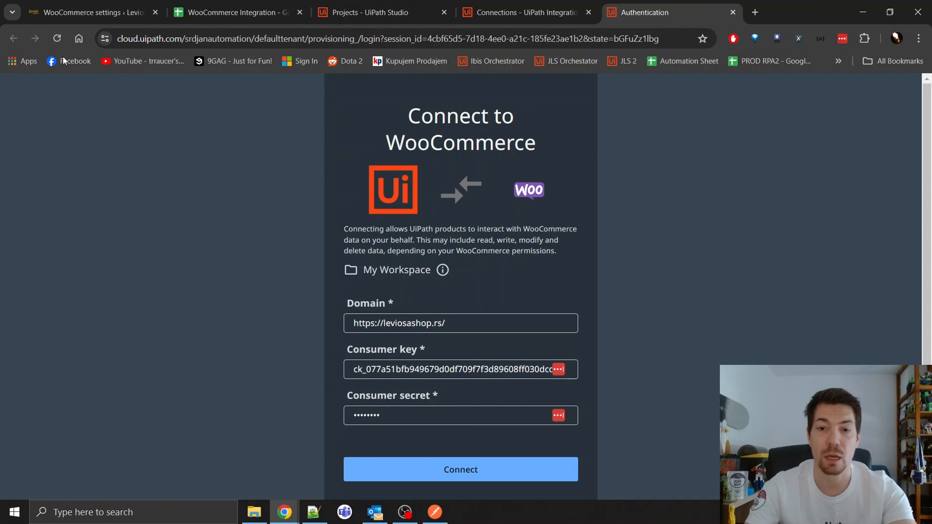
scroll(454, 125, "down", 2)
left_click(424, 417)
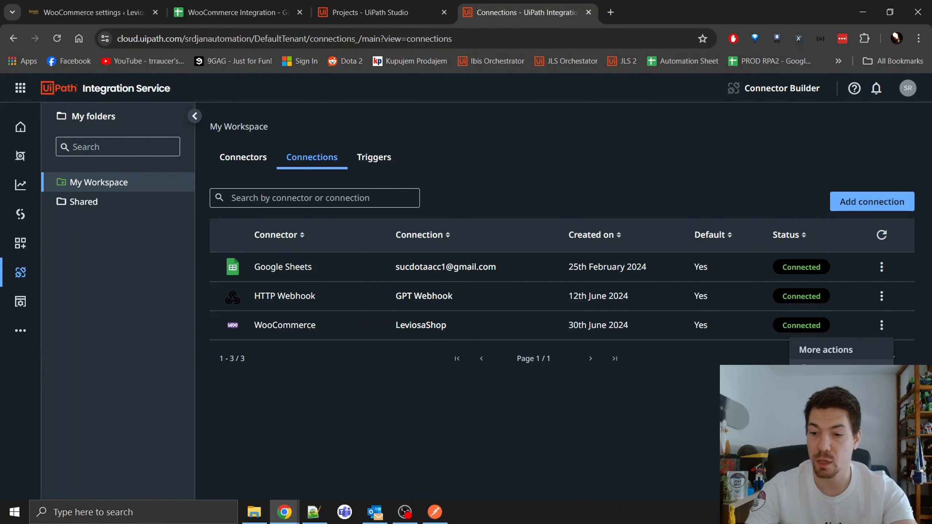
View the LeviosaShop connection's details page, including its attached triggers.
left_click(875, 326)
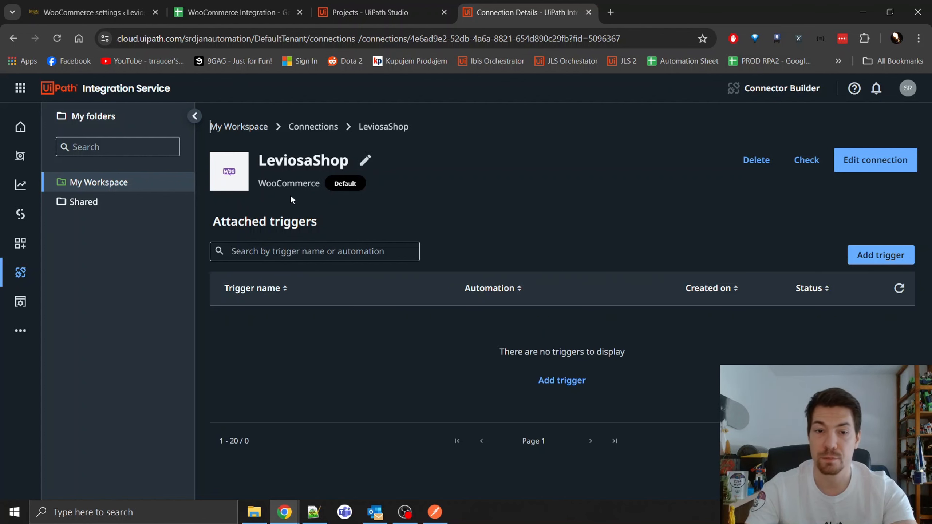
left_click(313, 127)
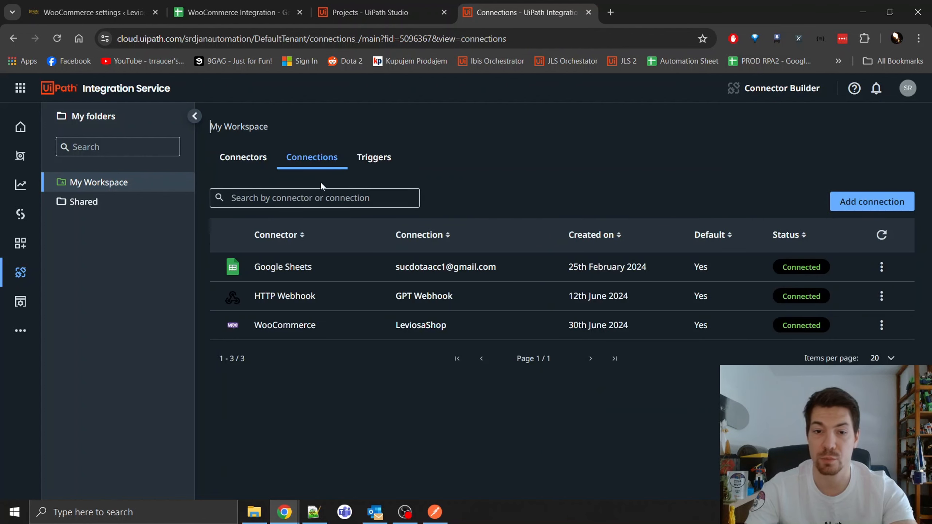
left_click(269, 323)
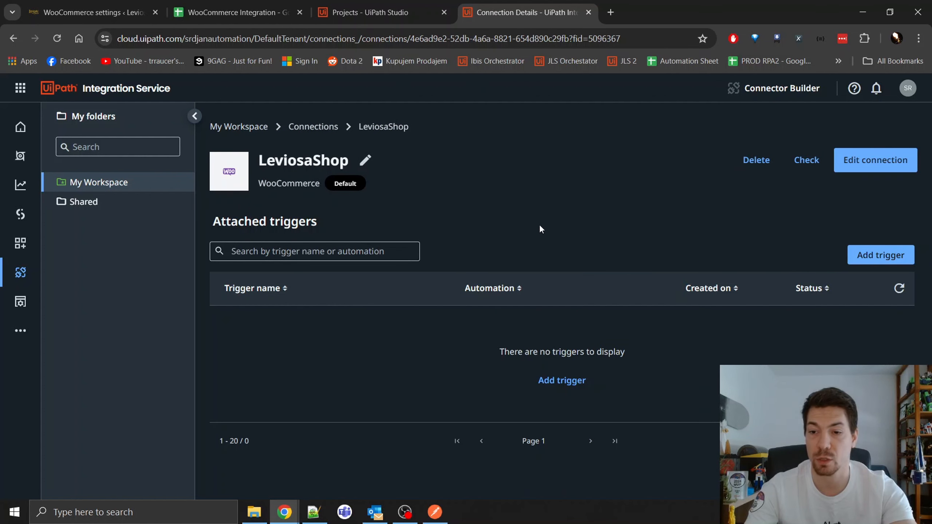
Return to the Studio projects list and open the WooCommerce Integration project.
left_click(371, 15)
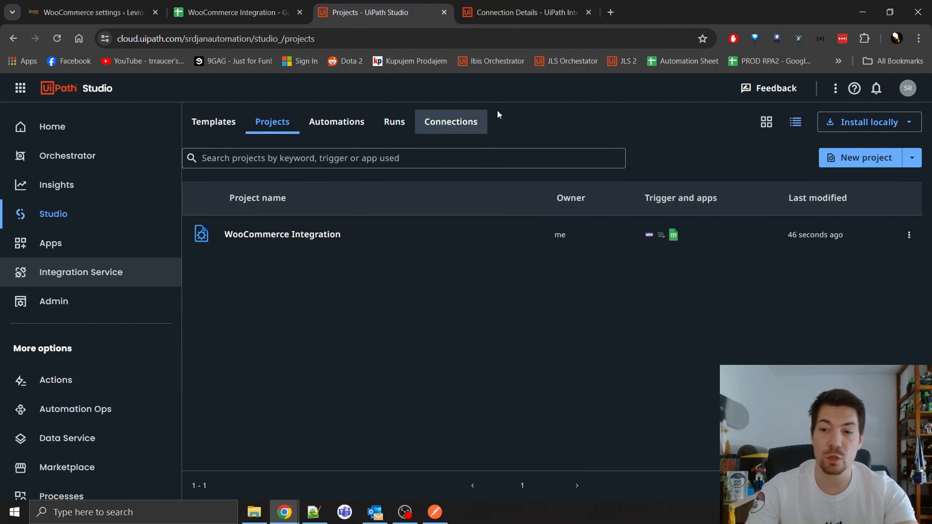
left_click(297, 238)
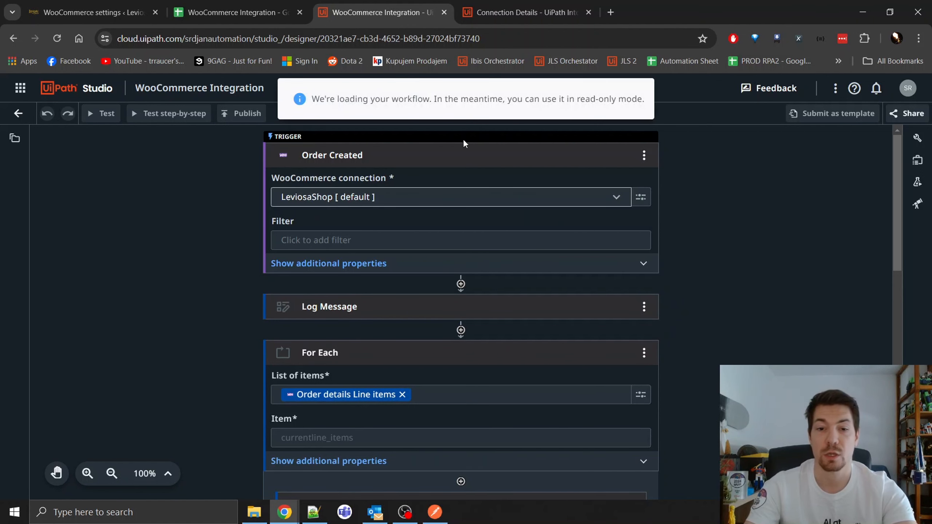
Start a new project in a separate tab, search its triggers for "WooComm", and close that tab.
middle_click(14, 38)
left_click(498, 4)
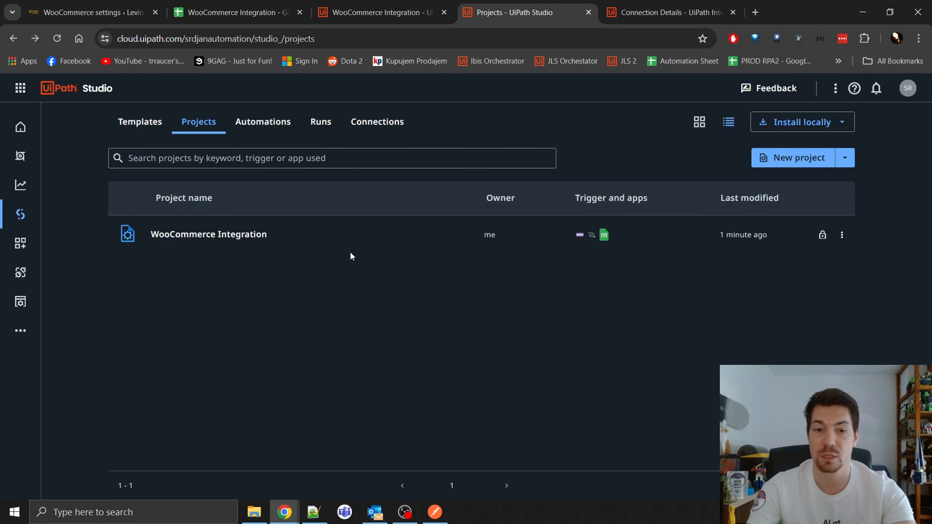
left_click(767, 164)
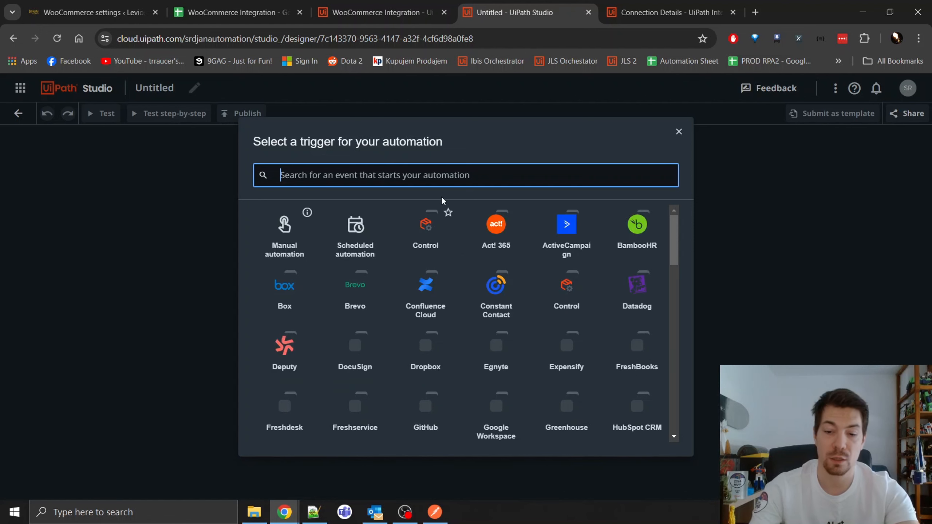
type("WooCoo")
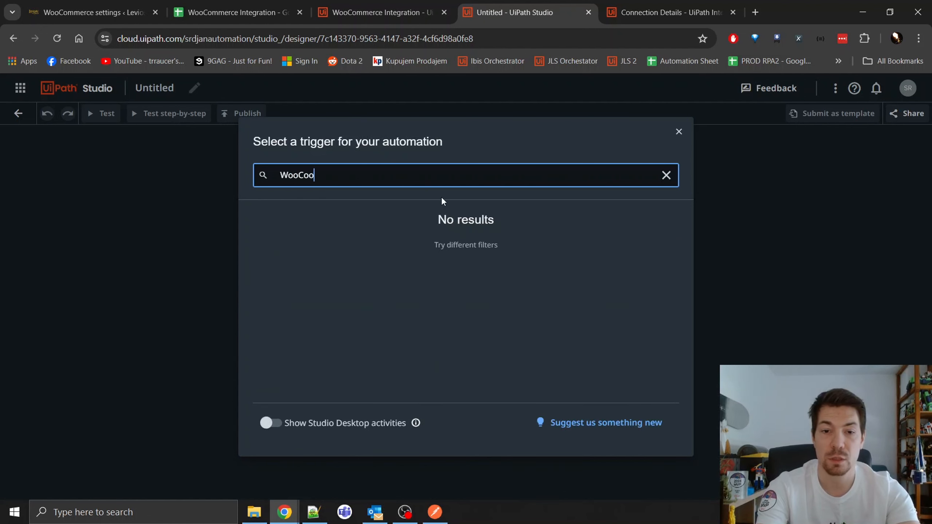
key("BackSpace")
type("mm")
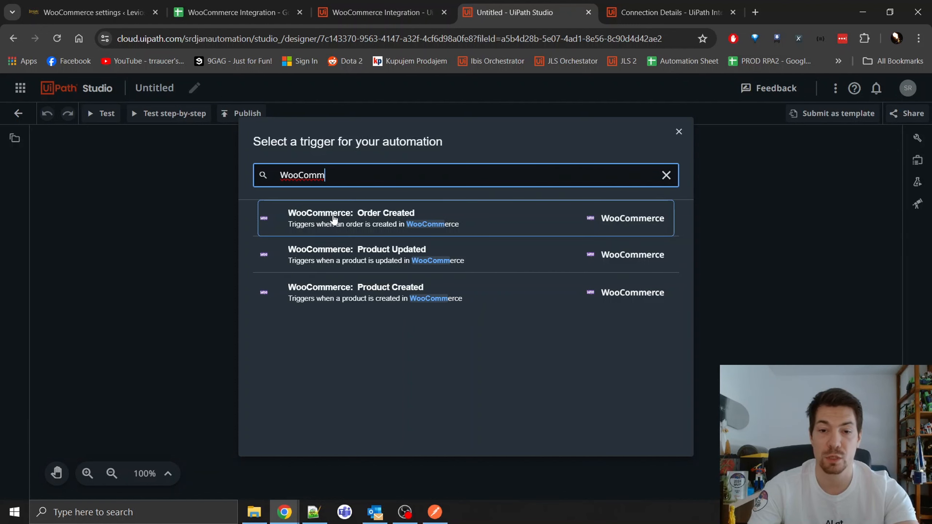
middle_click(520, 3)
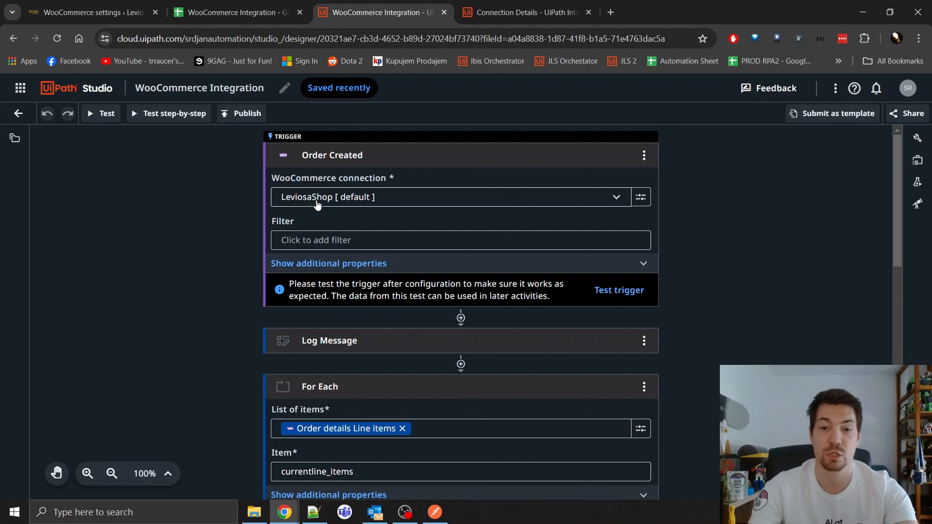
Examine the WooCommerce Integration workflow from its Order Created trigger down to the Write Row activity.
scroll(249, 206, "down", 10)
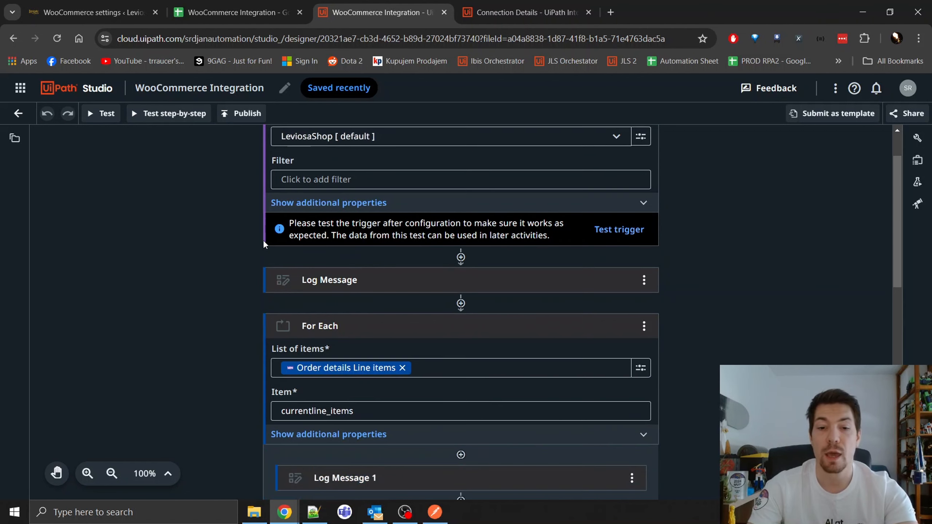
scroll(198, 268, "down", 3)
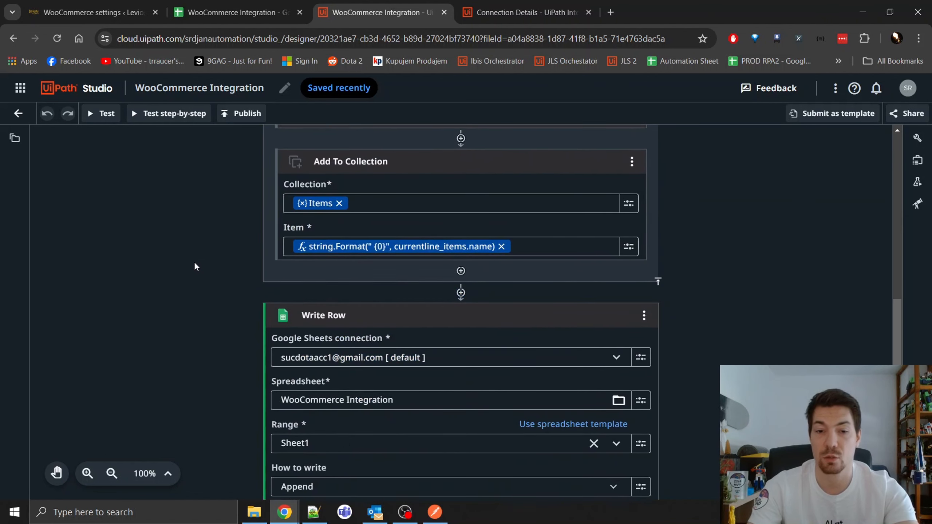
scroll(196, 270, "up", 12)
scroll(194, 278, "up", 2)
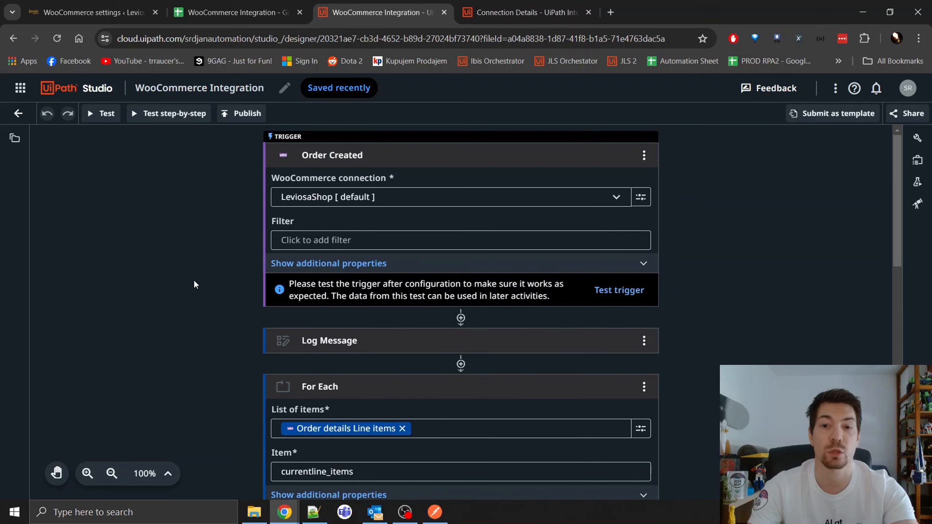
scroll(213, 320, "down", 9)
scroll(205, 324, "down", 5)
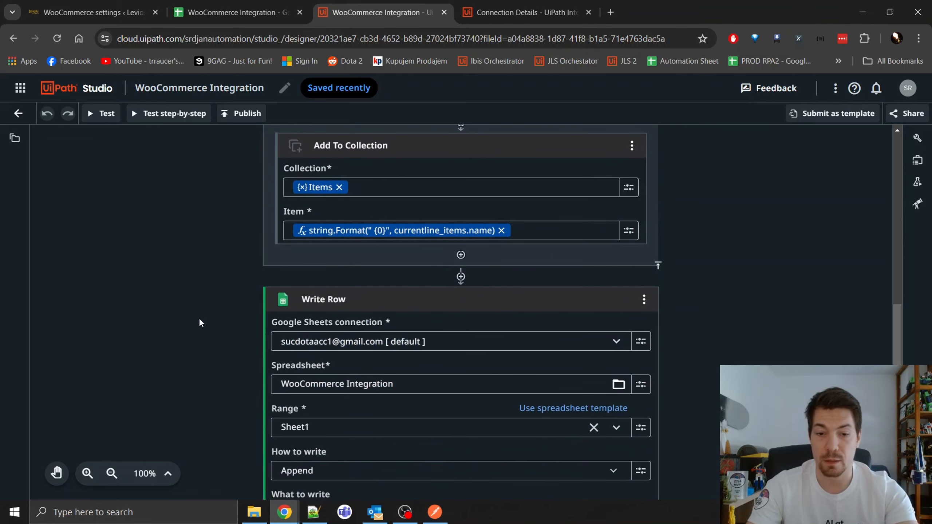
scroll(493, 393, "up", 8)
scroll(493, 393, "up", 9)
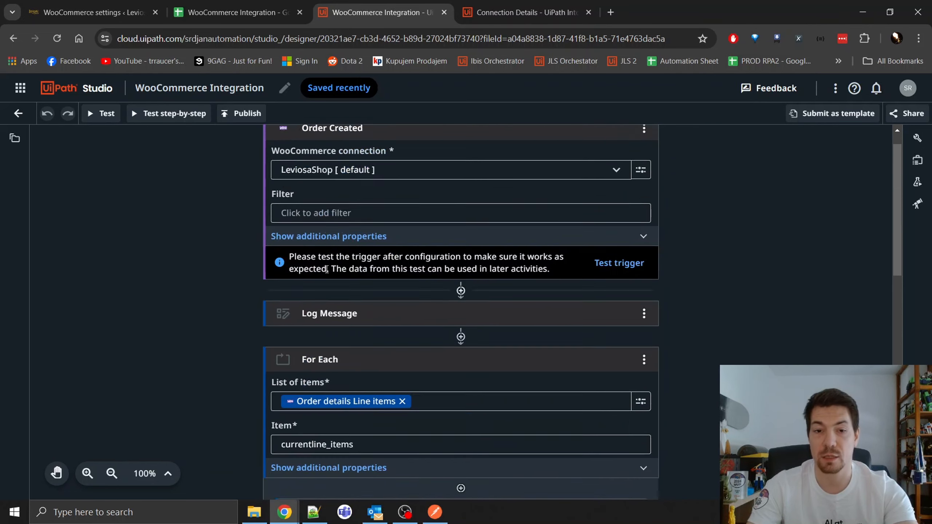
Switch to Postman, replace the order number in the "Retreive an Order" URL with the one from the newest Leviosa Shop email, and send the request.
left_click(434, 512)
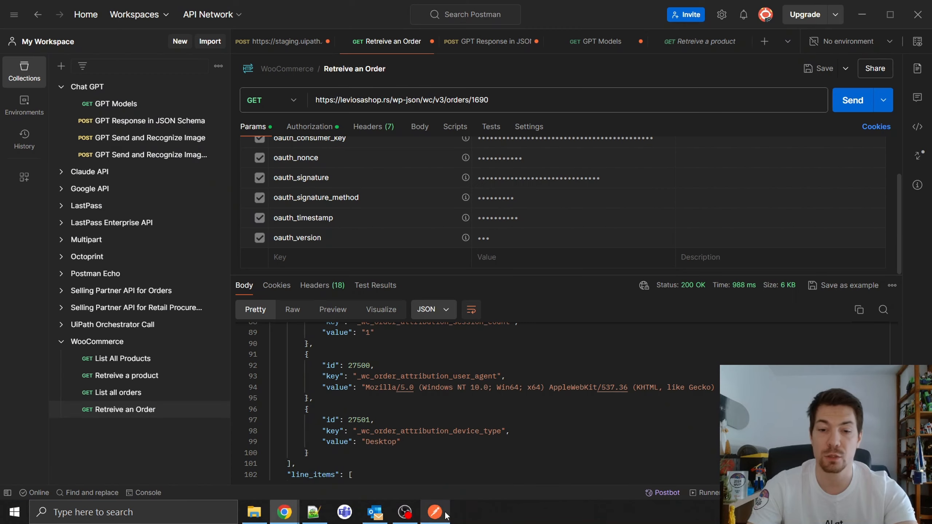
scroll(420, 384, "up", 15)
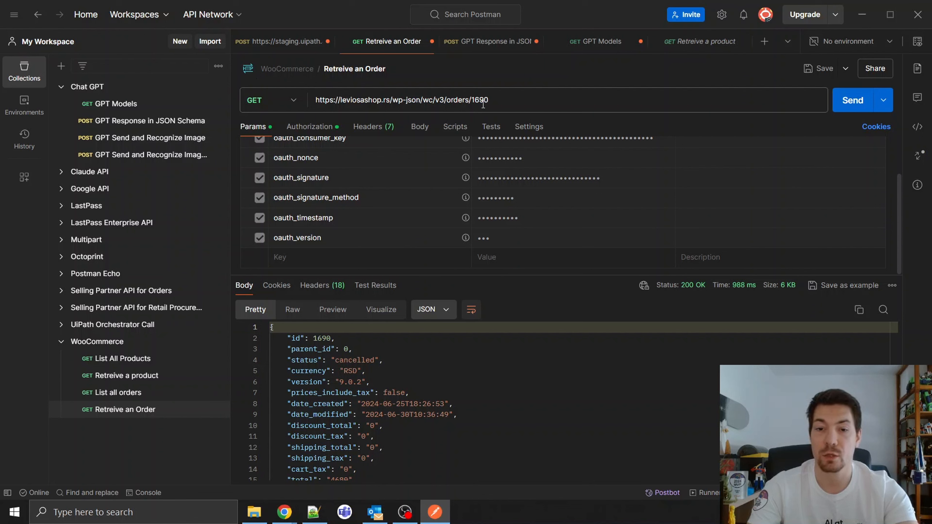
left_click_drag(476, 100, 494, 153)
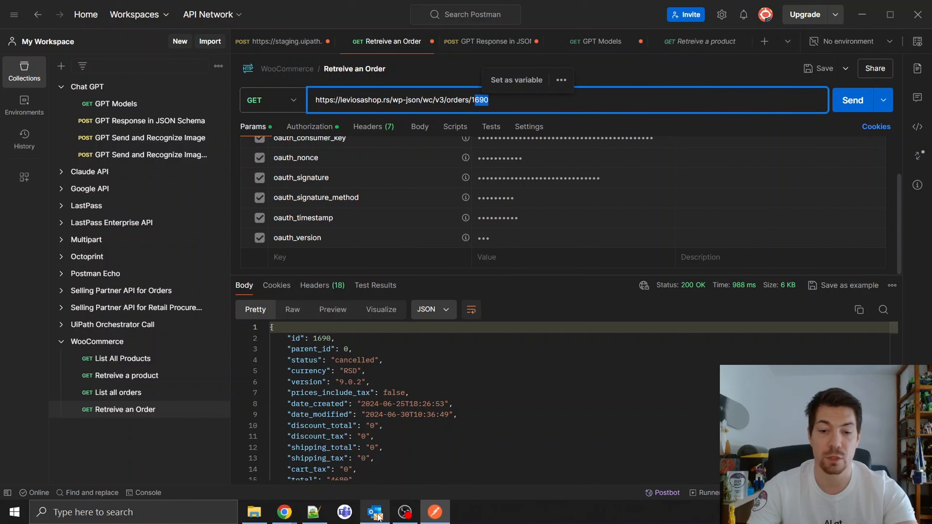
left_click(375, 512)
left_click_drag(663, 264, 704, 286)
key("ctrl+c")
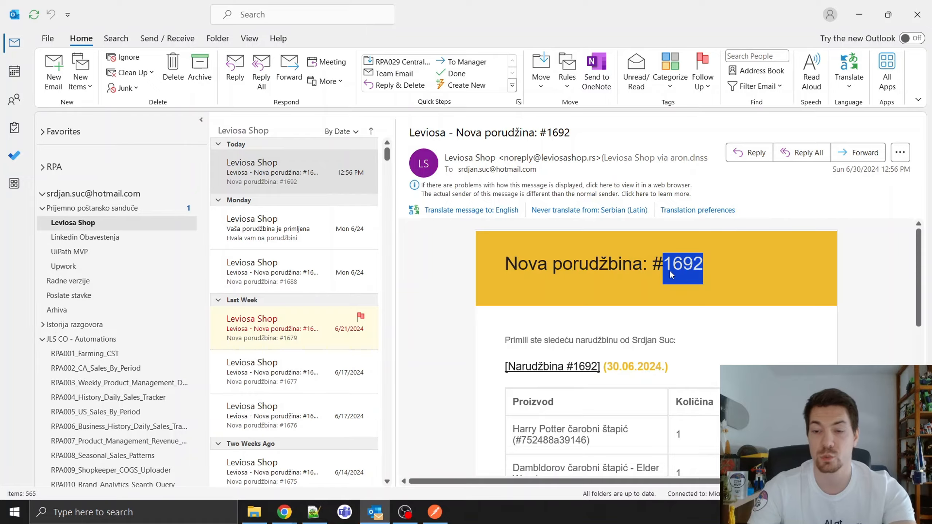
key("alt+Tab")
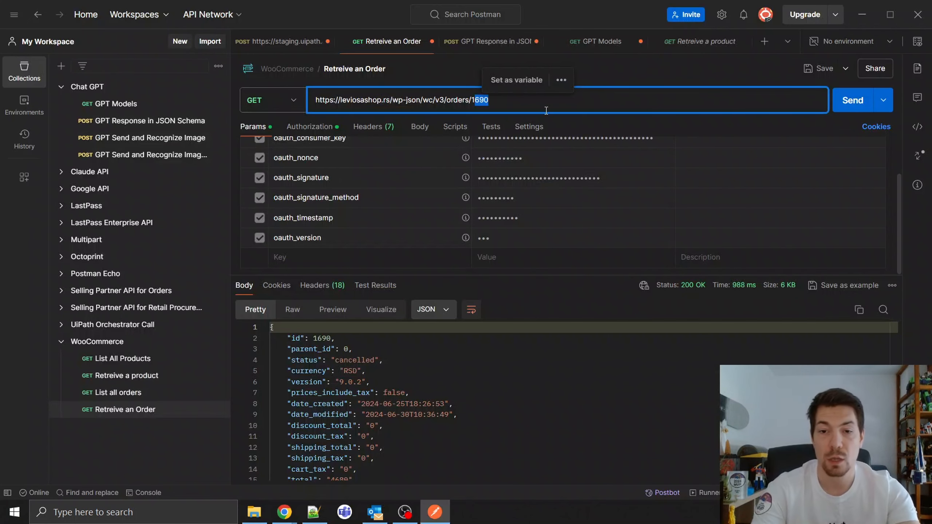
key("ctrl+v")
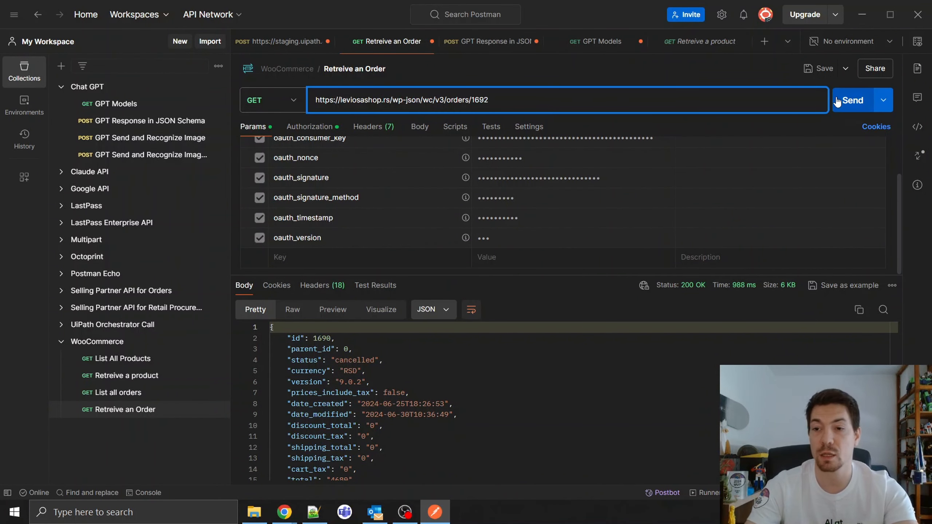
left_click(848, 100)
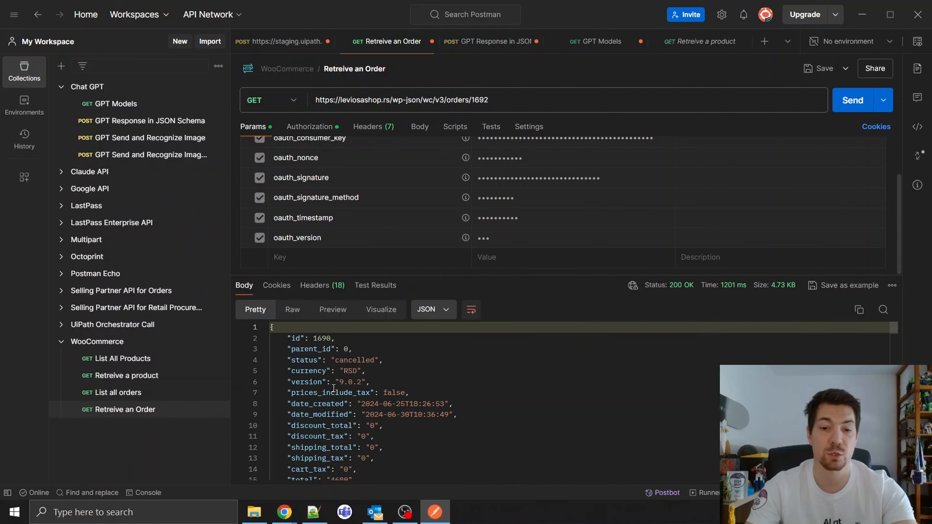
Examine the order JSON response in Postman and check its order number against the Leviosa Shop email in Outlook.
scroll(348, 366, "down", 8)
scroll(343, 370, "up", 4)
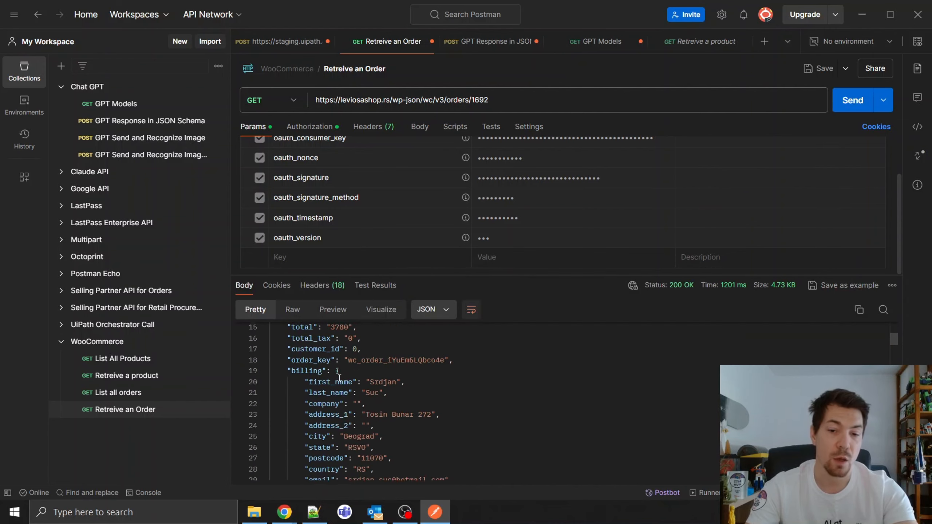
scroll(340, 378, "down", 9)
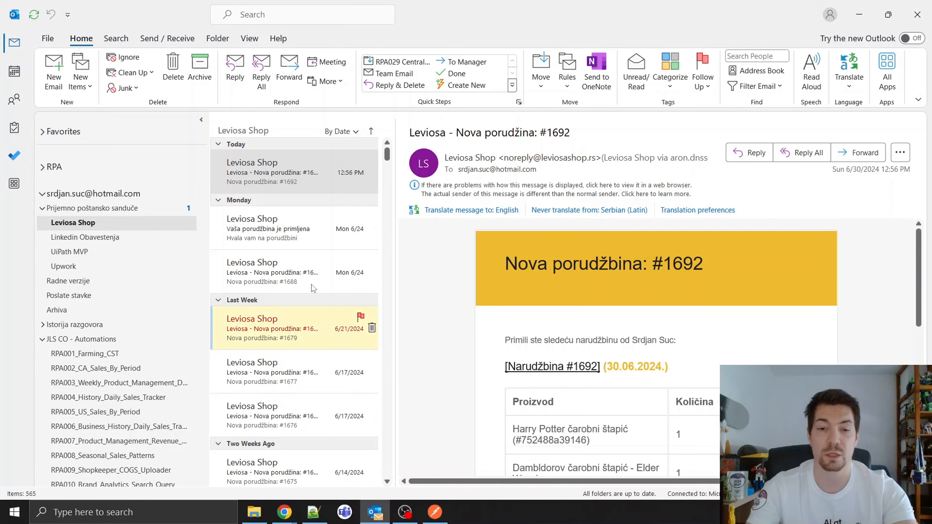
double_click(683, 263)
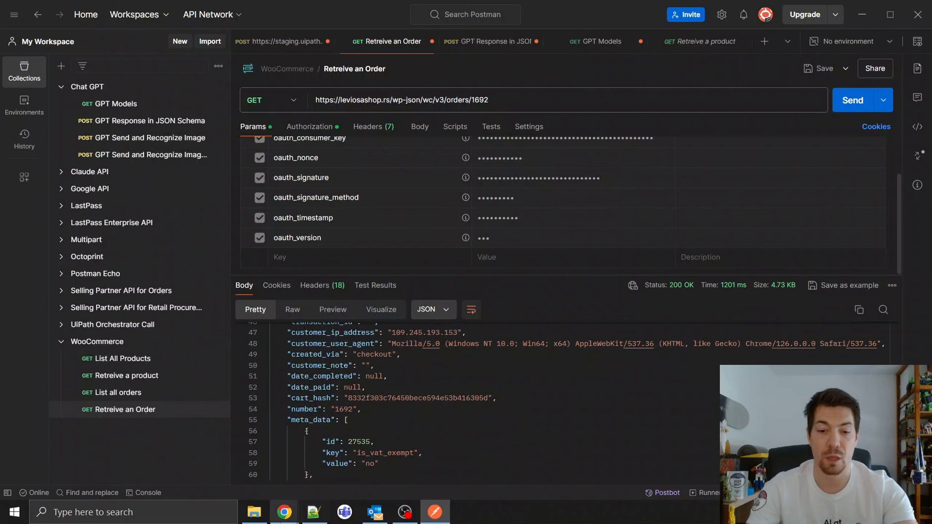
Look at the Order Created trigger in the UiPath workflow in Chrome and return to the order response in Postman.
mouse_move(293, 514)
left_click(230, 457)
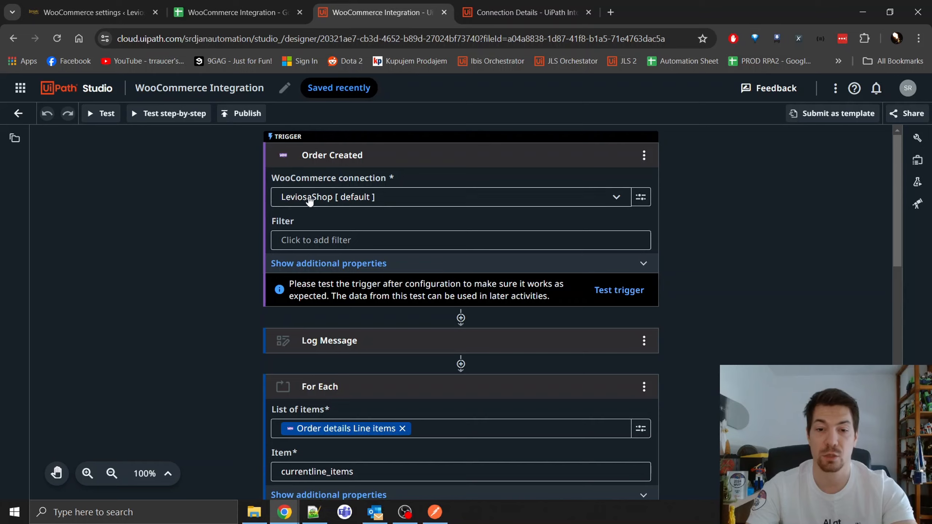
scroll(226, 329, "down", 3)
left_click(435, 512)
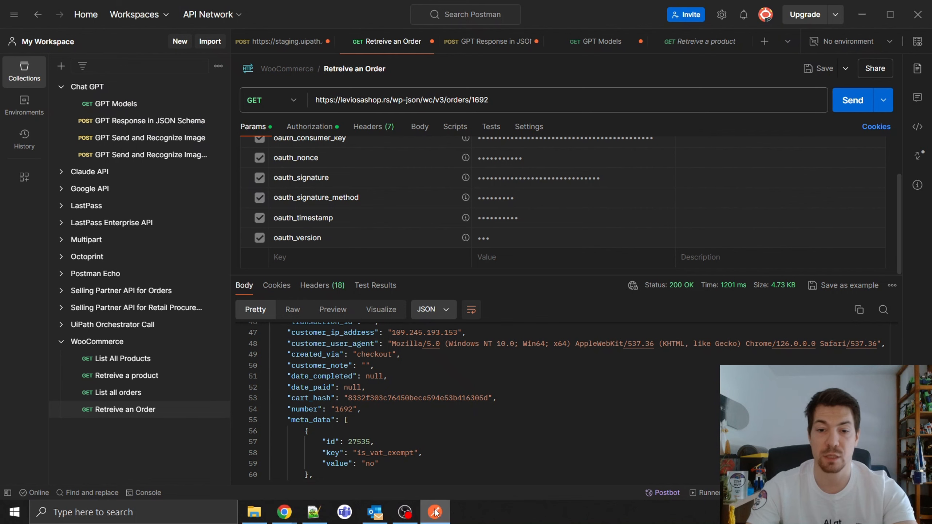
Examine the billing block of the order JSON response, from the customer name fields down to the email and phone.
scroll(385, 359, "up", 10)
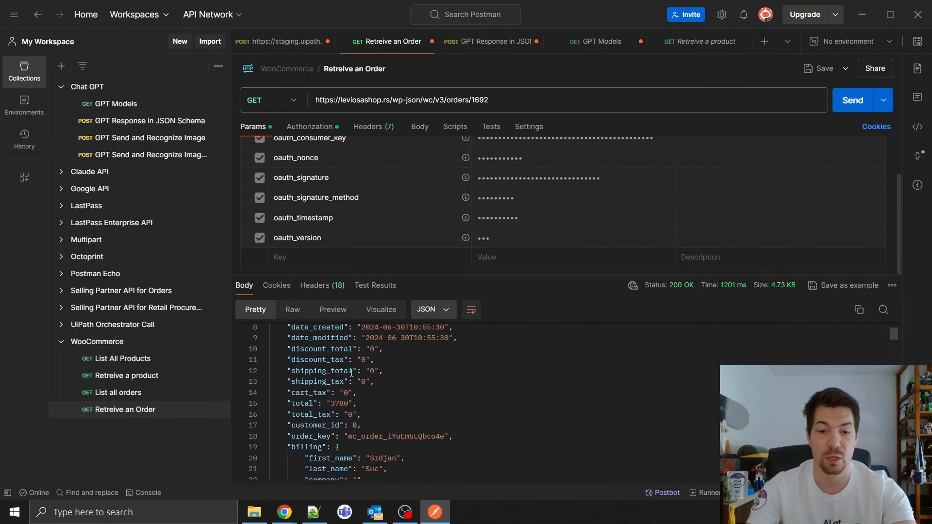
scroll(302, 448, "down", 1)
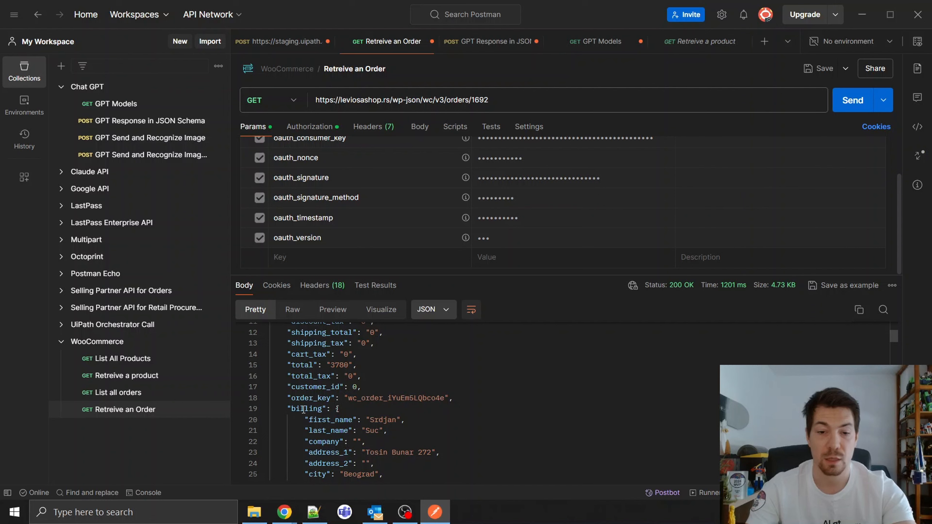
double_click(303, 409)
scroll(303, 409, "down", 1)
left_click(313, 382)
left_click(318, 393)
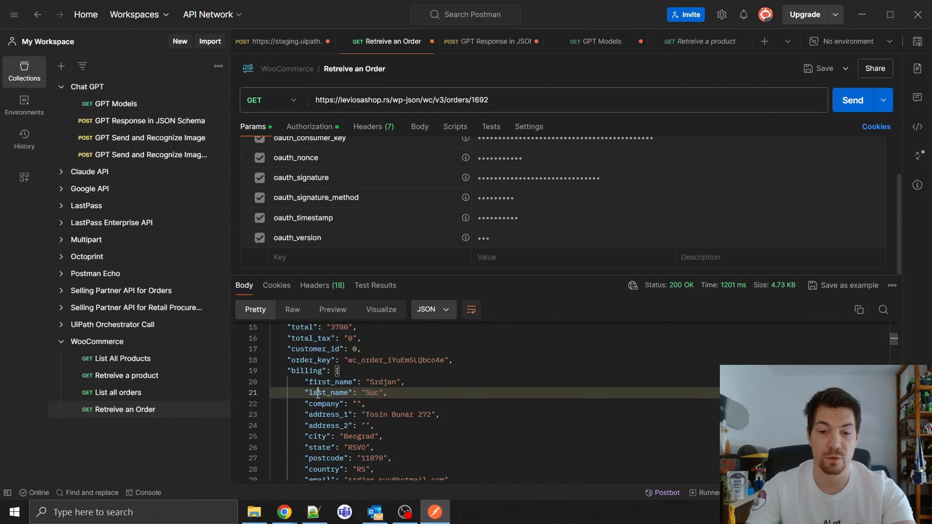
scroll(318, 394, "down", 2)
scroll(338, 373, "up", 1)
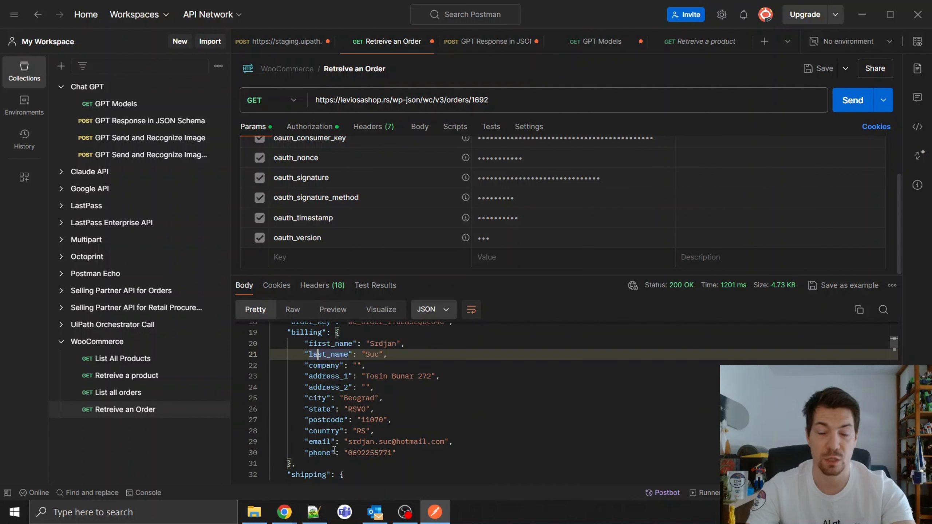
Examine the line_items array in the order response, including the first item's product fields and its meta_data values.
scroll(333, 450, "down", 10)
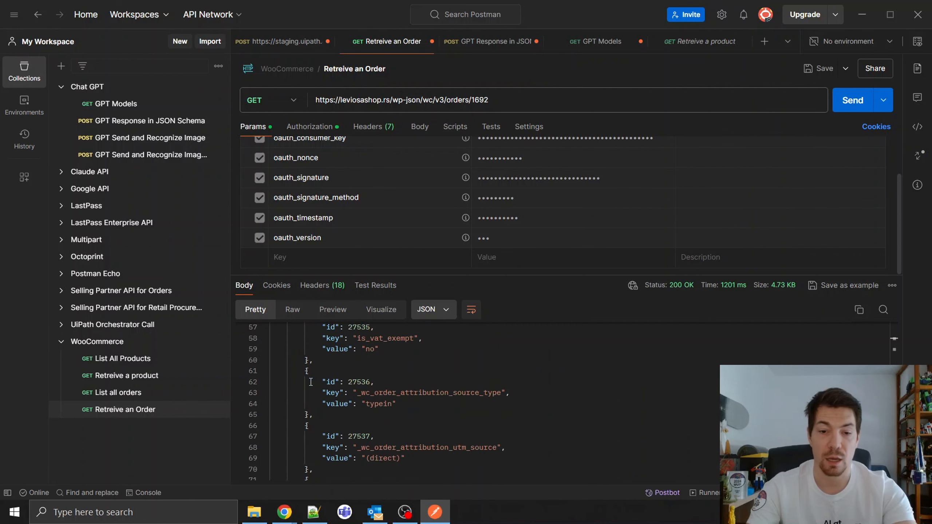
scroll(311, 382, "down", 13)
scroll(309, 383, "up", 2)
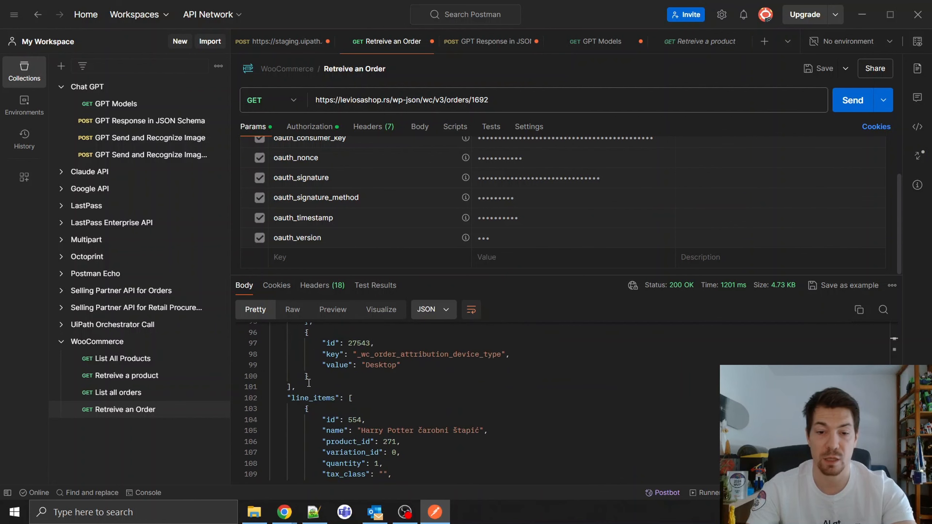
double_click(313, 398)
scroll(367, 423, "down", 3)
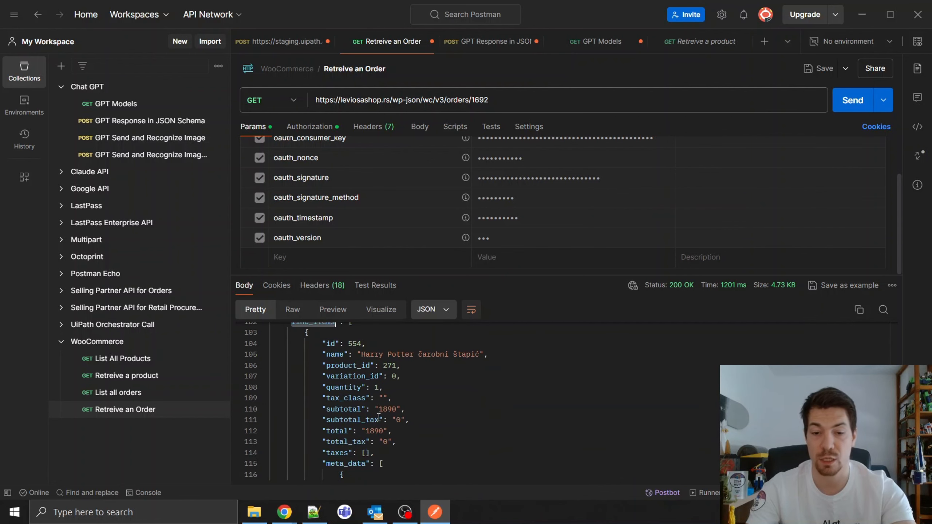
scroll(379, 418, "down", 4)
left_click_drag(360, 371, 416, 423)
left_click(417, 423)
Replace the last digit of the order number in the "Retreive an Order" request URL with 0 and send the request.
left_click(509, 99)
key("BackSpace")
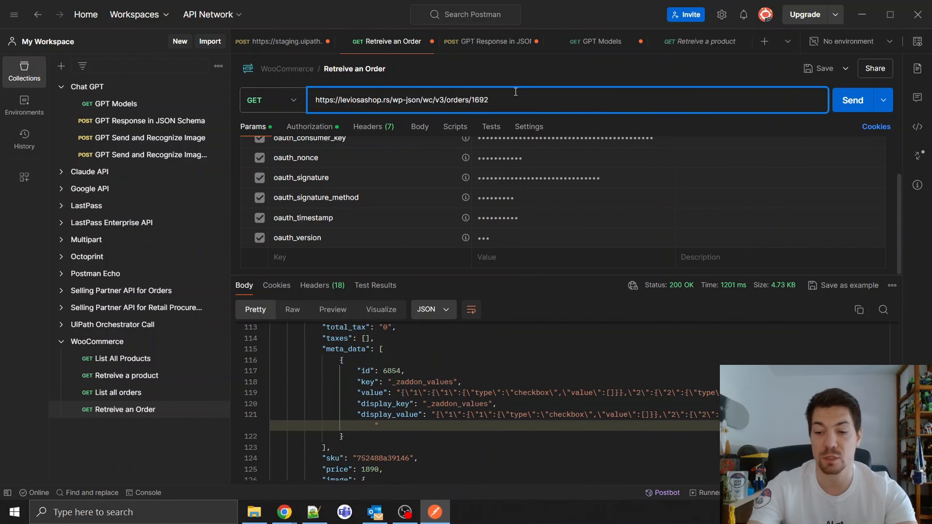
type("0")
left_click(853, 103)
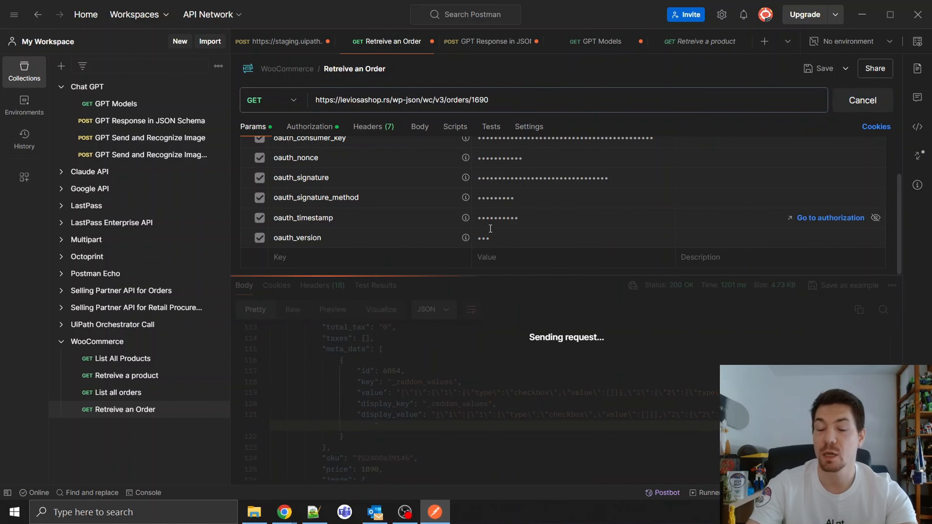
Examine the new response from the billing block through the line item's add-on entries in meta_data.
scroll(407, 434, "down", 20)
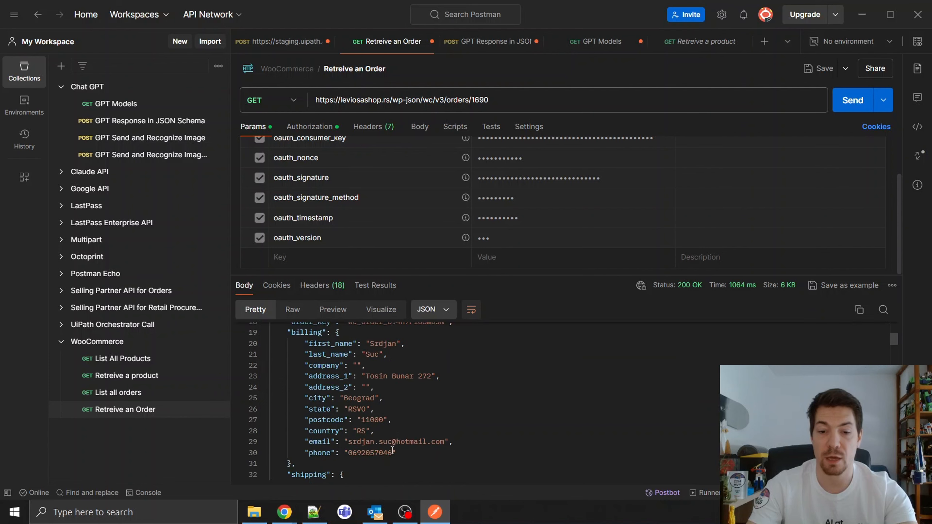
scroll(374, 388, "down", 8)
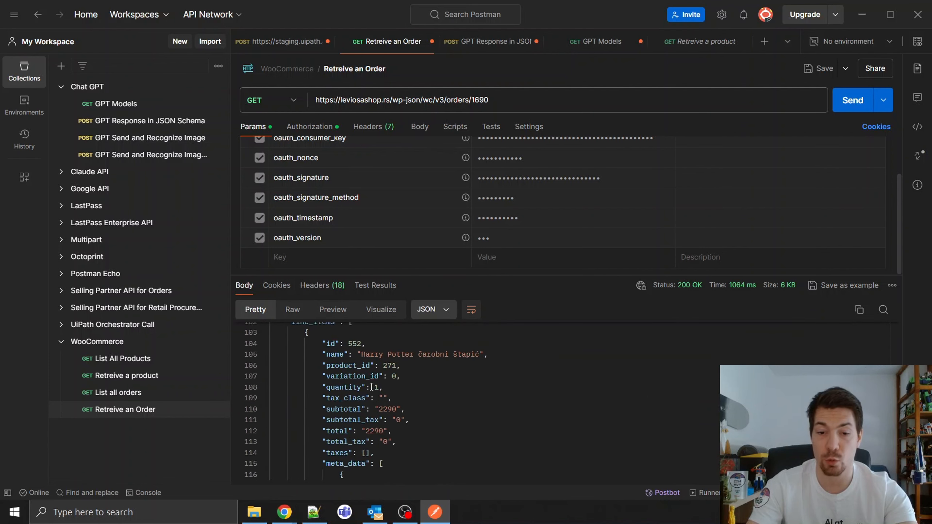
scroll(369, 371, "up", 3)
scroll(369, 370, "down", 5)
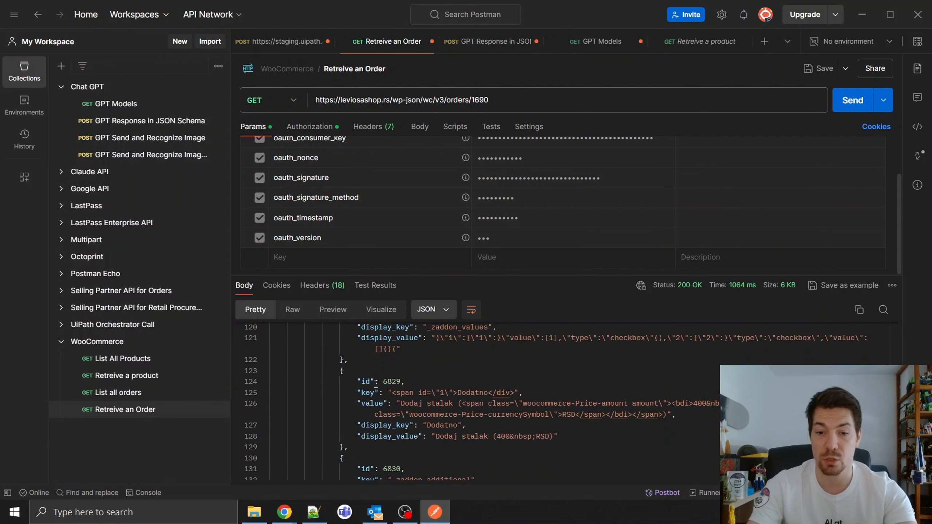
left_click_drag(436, 398, 489, 399)
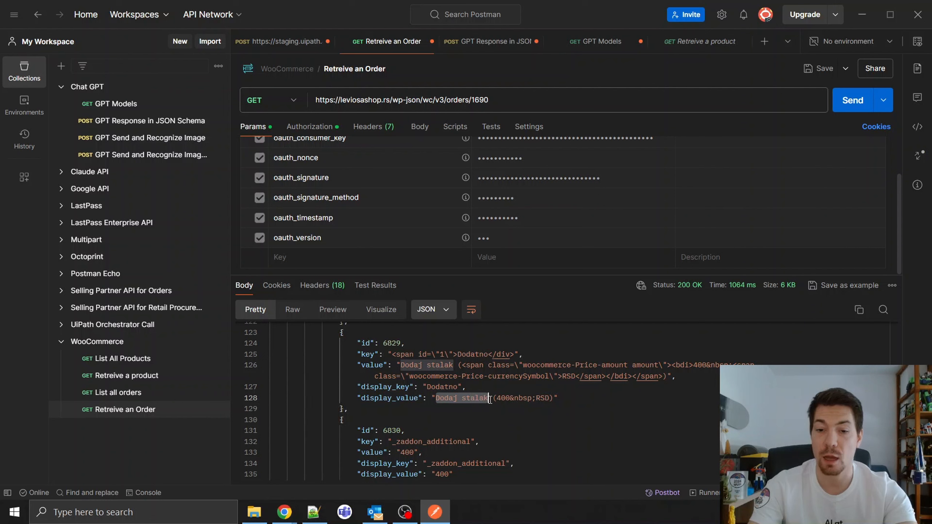
scroll(465, 407, "down", 1)
scroll(441, 426, "down", 2)
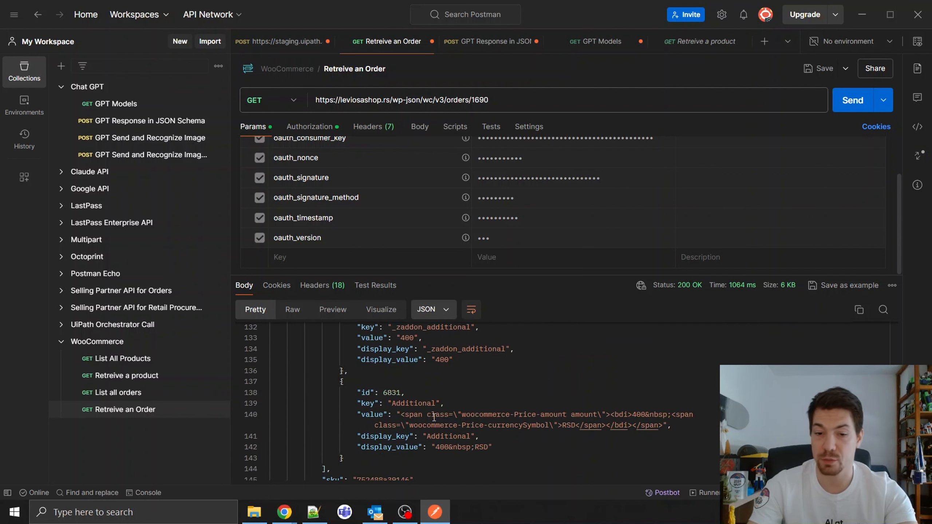
Inspect the display_value of the "Dodatno" add-on entry in the line item's meta_data.
scroll(416, 399, "up", 2)
left_click(459, 376)
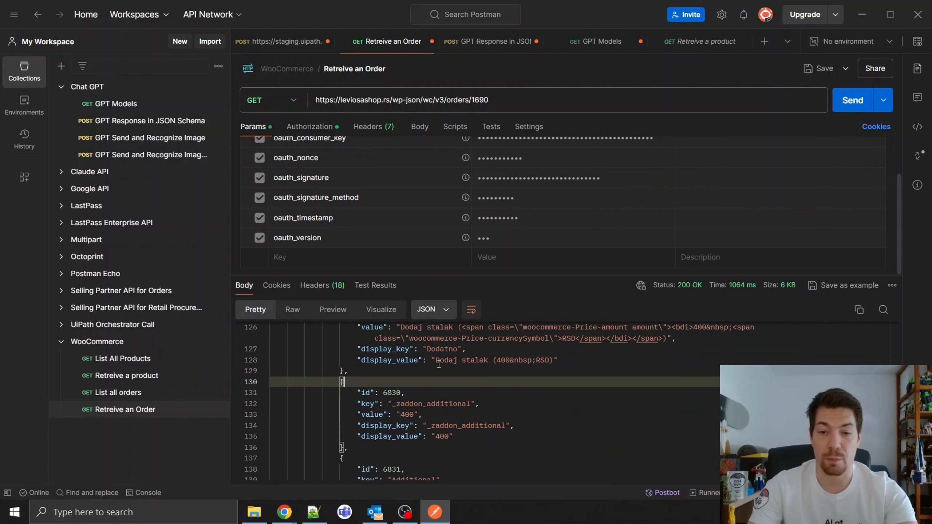
left_click_drag(436, 362, 544, 363)
left_click(462, 377)
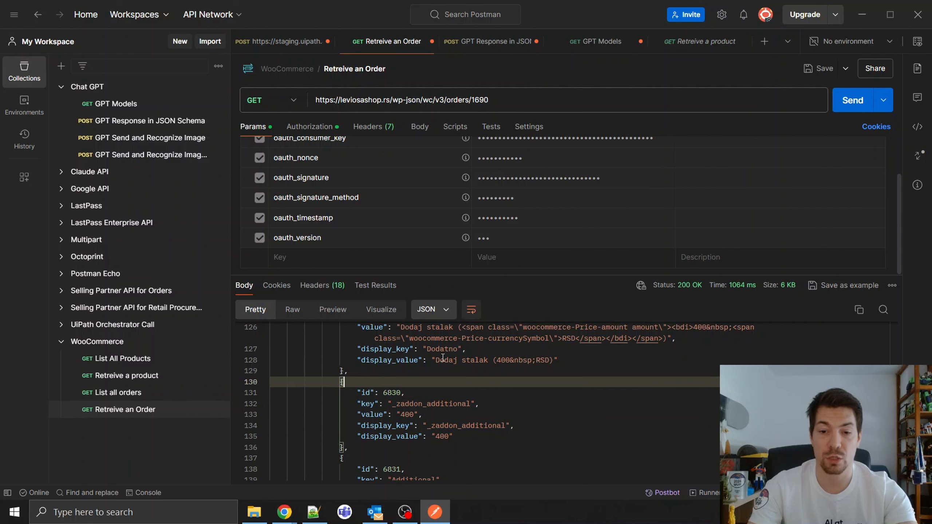
left_click_drag(436, 360, 495, 362)
left_click(373, 358)
scroll(372, 362, "up", 1)
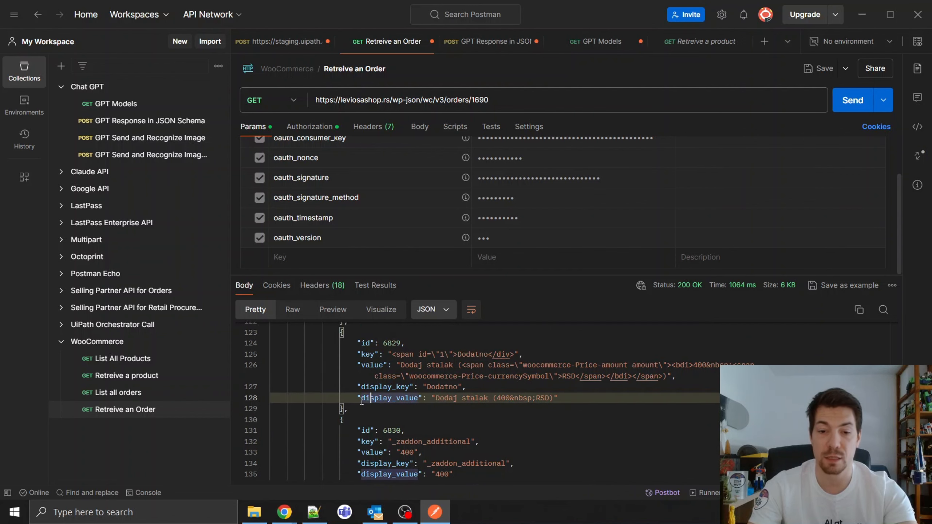
left_click_drag(361, 406, 333, 333)
Switch to the UiPath workflow in Chrome and examine the Order Created trigger and the For Each loop over the order's line items.
key("alt+Tab")
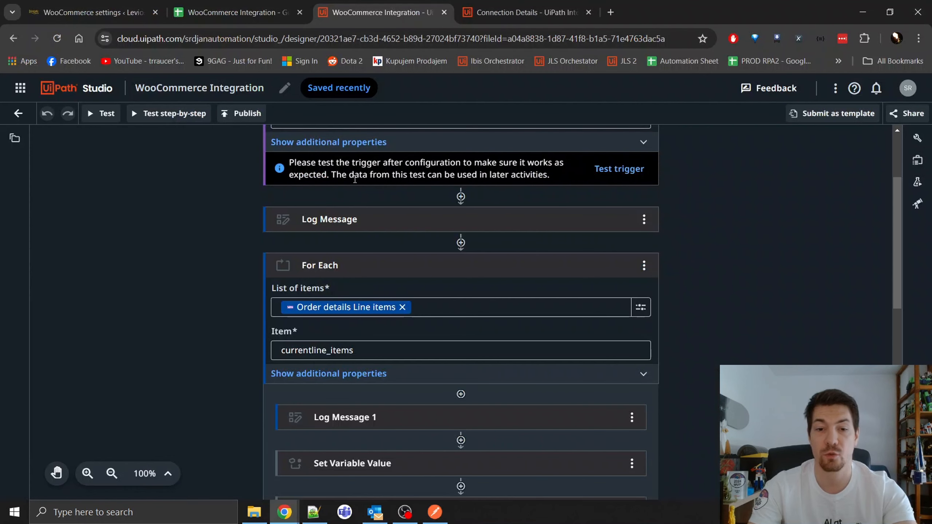
scroll(335, 330, "up", 3)
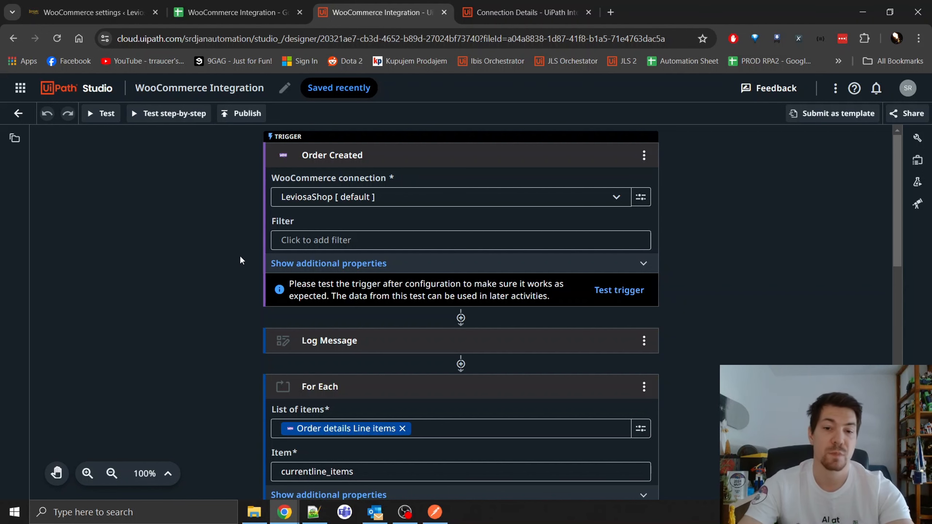
scroll(235, 280, "down", 1)
scroll(235, 279, "down", 1)
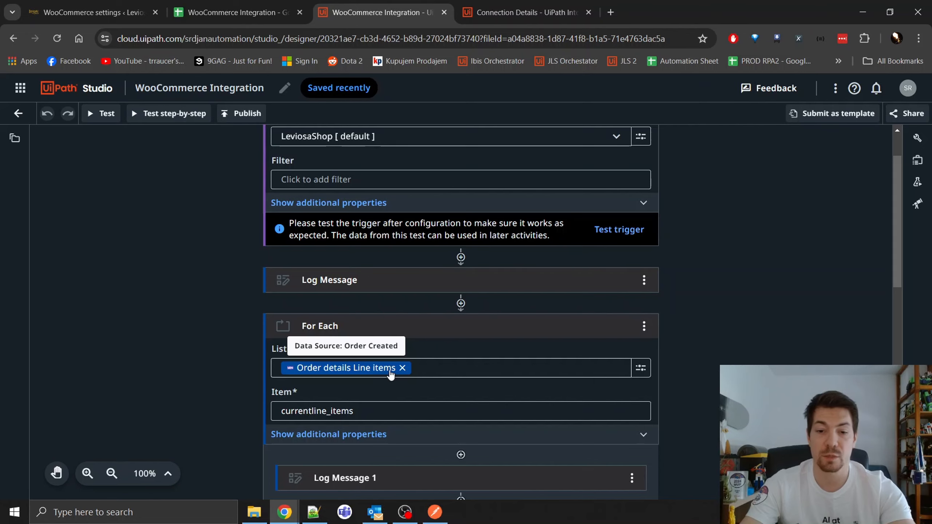
scroll(391, 375, "down", 3)
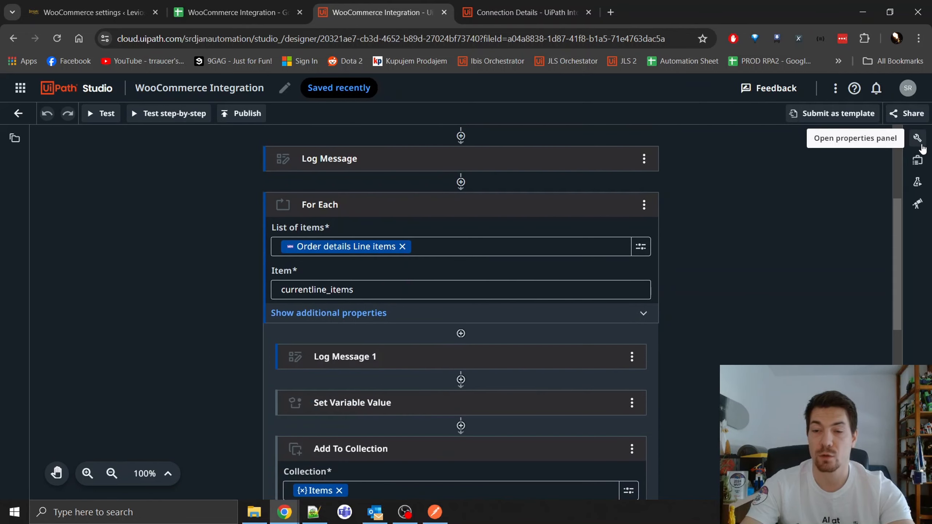
Check the Total Items cell in the WooCommerce Integration spreadsheet, then review the Set Variable Value and Add To Collection activities inside the loop.
left_click(252, 4)
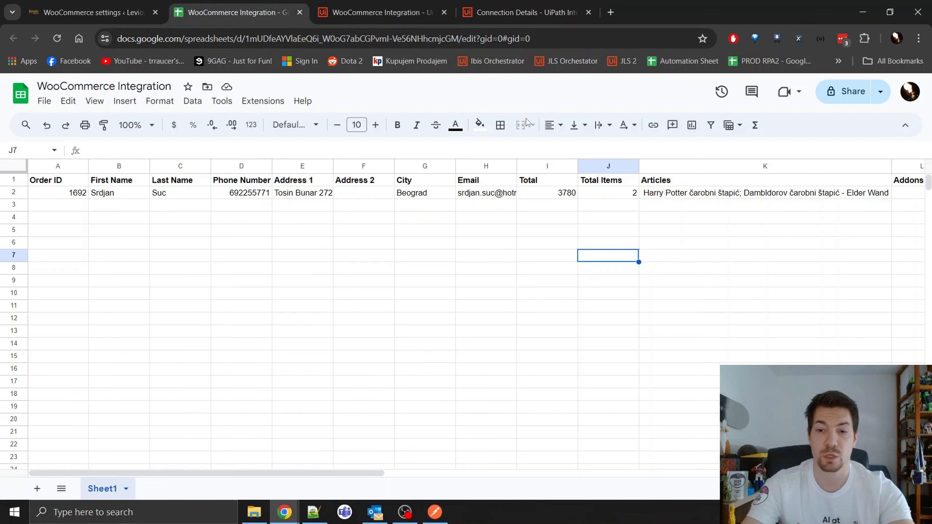
left_click(622, 194)
left_click(381, 12)
scroll(308, 343, "down", 3)
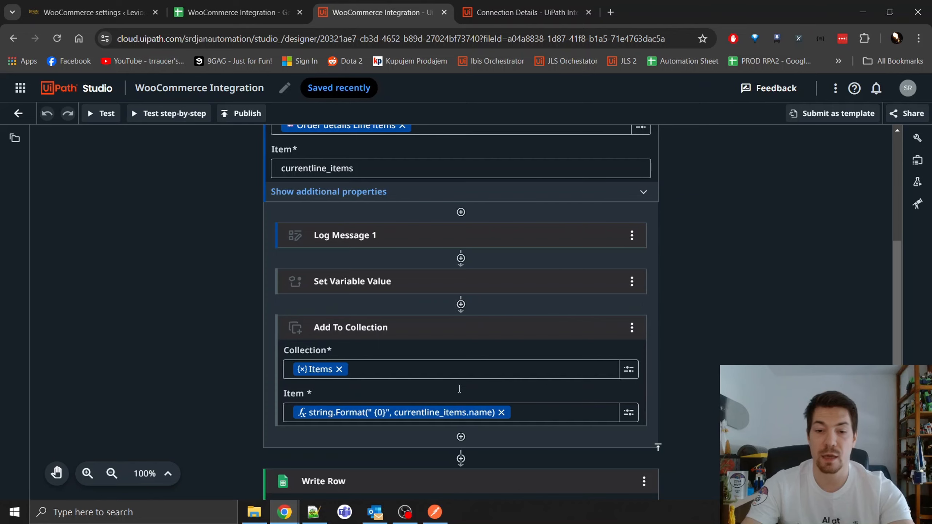
Review the Write Row activity's settings alongside the target spreadsheet and open its "Array row to write" value in the expression editor.
scroll(459, 388, "down", 6)
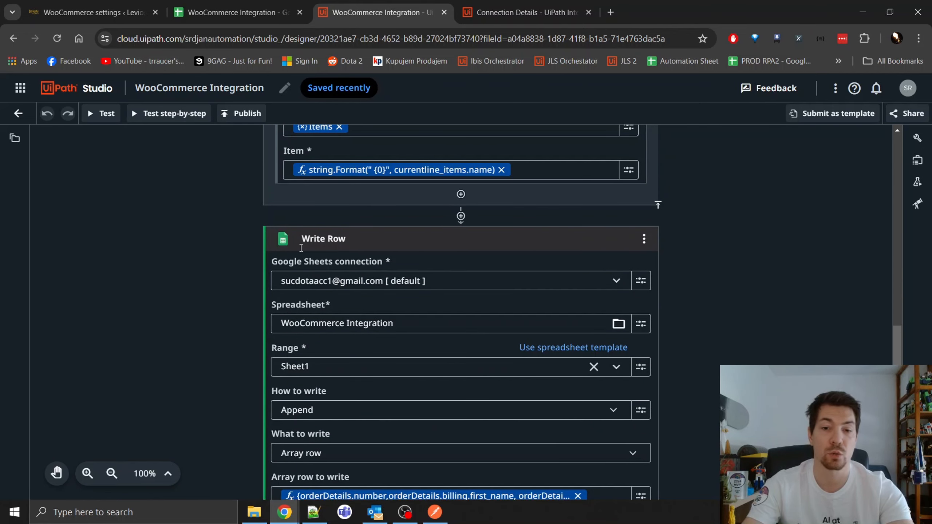
left_click(238, 12)
left_click(346, 14)
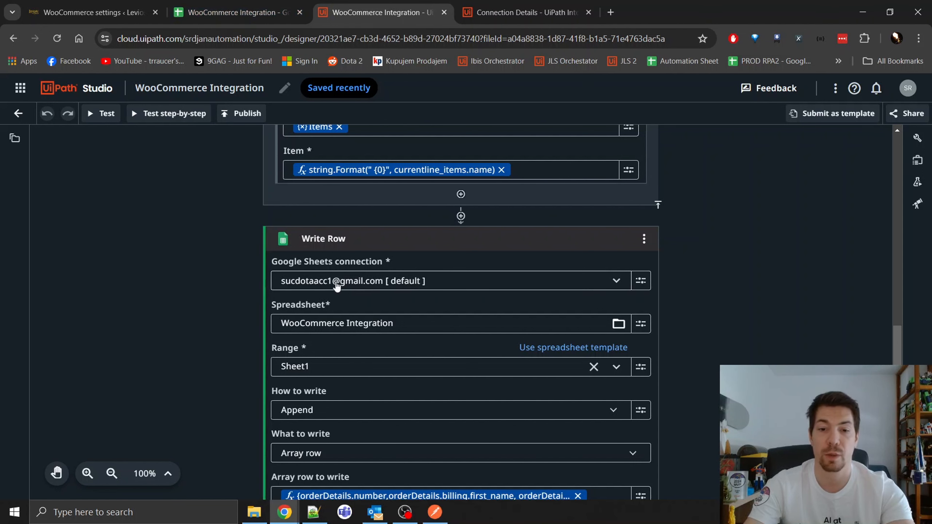
scroll(254, 294, "down", 2)
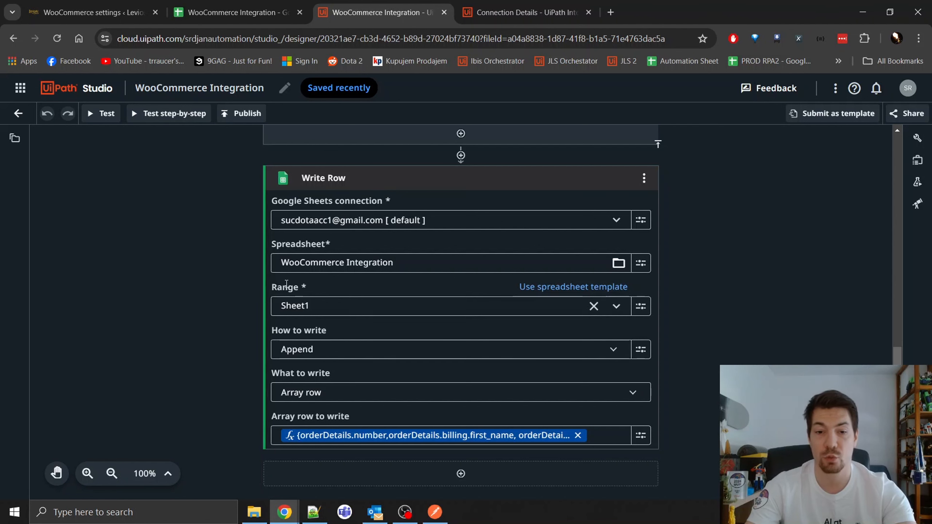
scroll(286, 283, "down", 1)
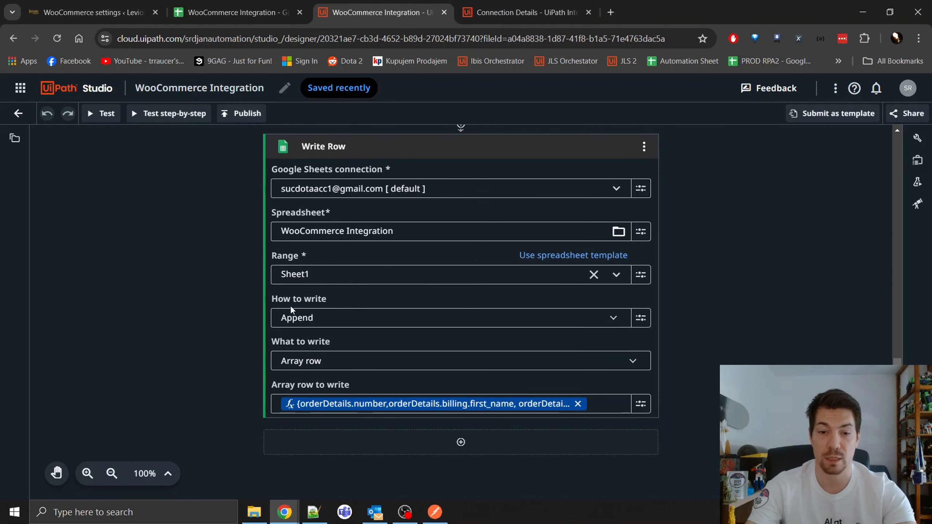
left_click(641, 404)
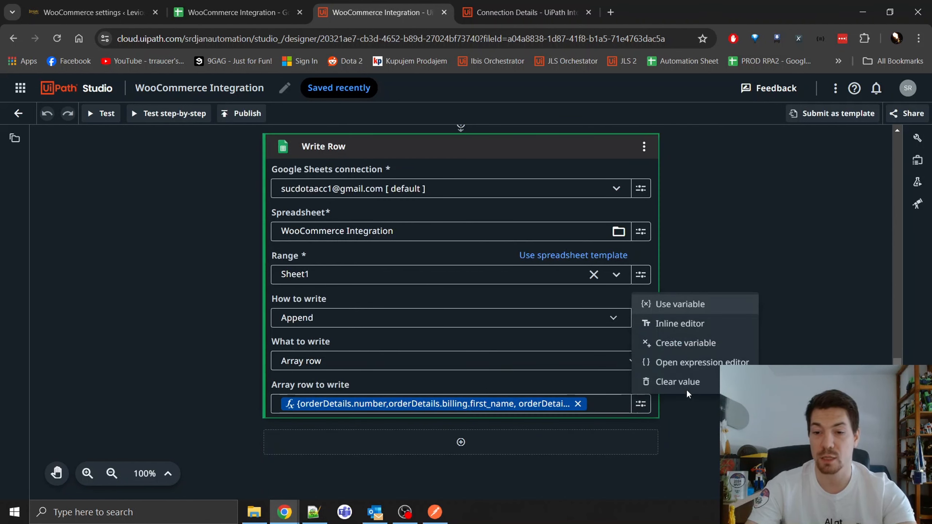
left_click(657, 362)
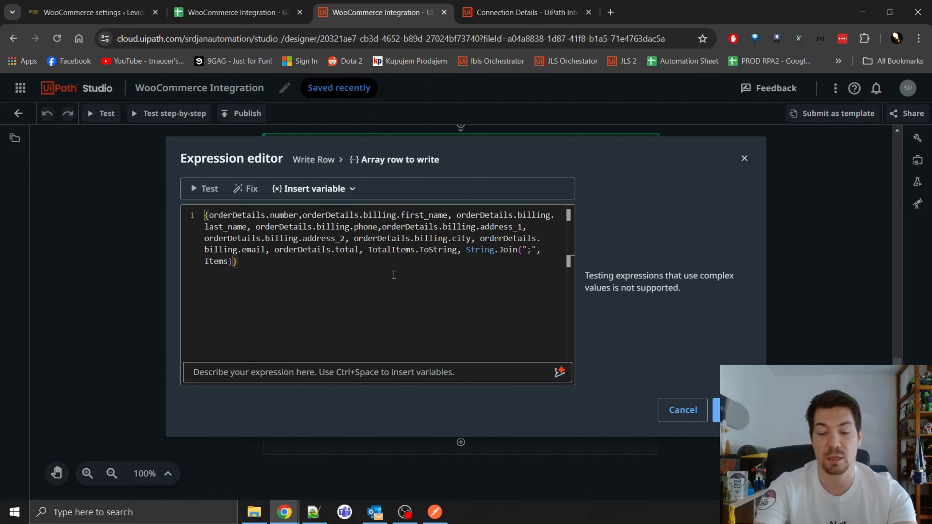
type(", o")
key("BackSpace")
key("BackSpace")
key("BackSpace")
key("BackSpace")
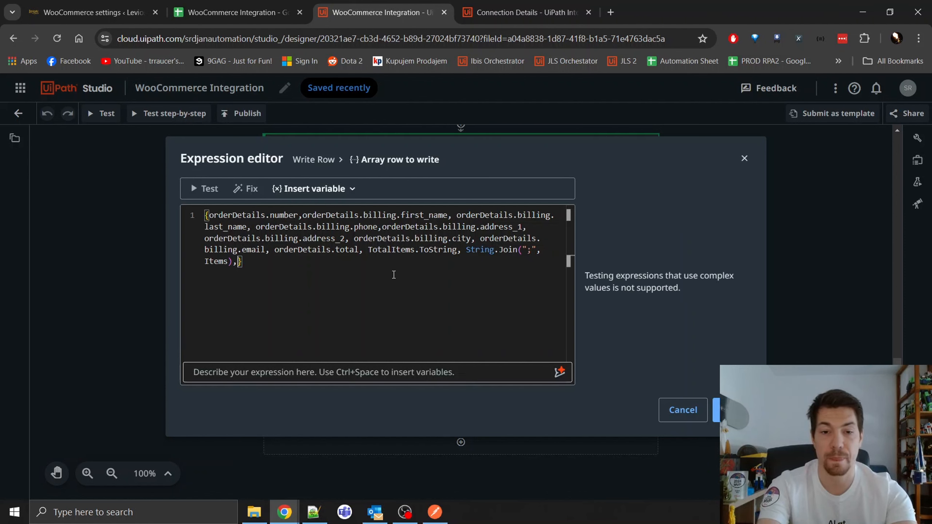
key("ctrl+z")
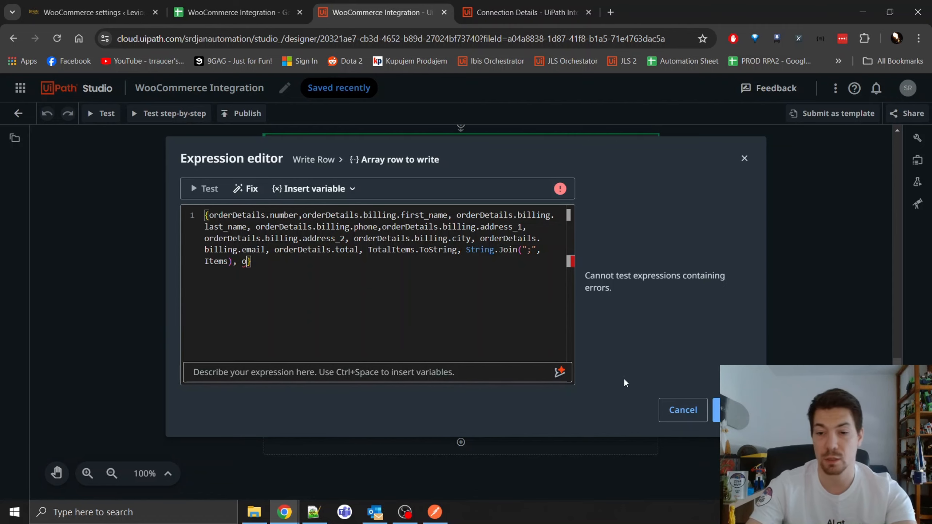
left_click(682, 410)
Leave the expression editor and expand the Order Created trigger's additional properties to check its Orders and Orders ID outputs.
scroll(297, 206, "up", 15)
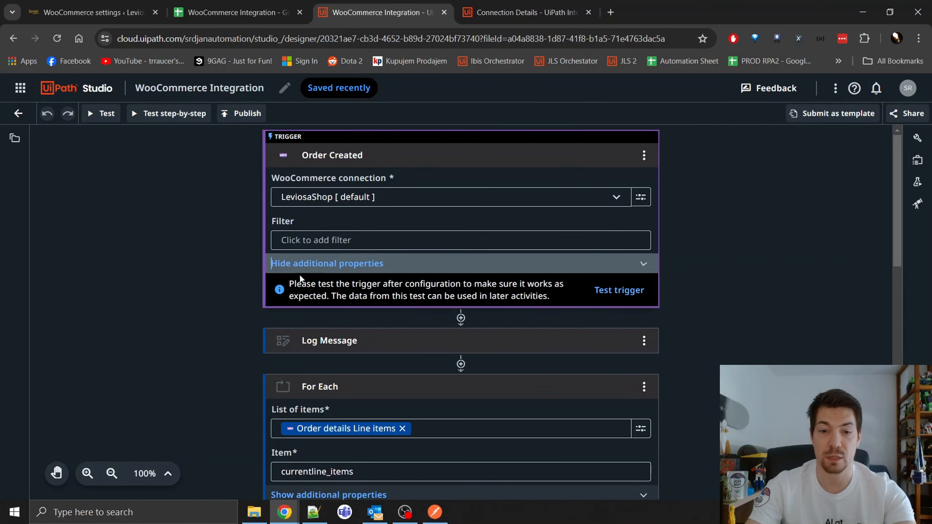
left_click(305, 265)
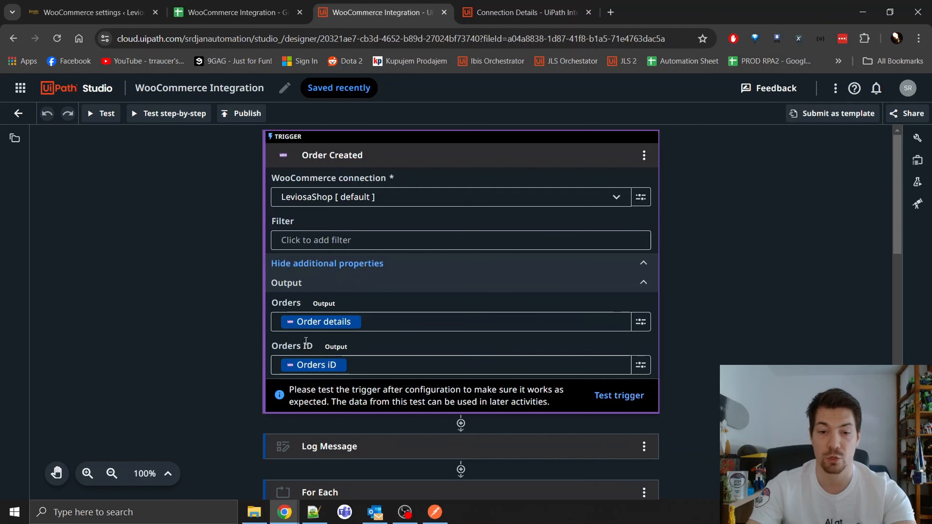
scroll(298, 347, "down", 15)
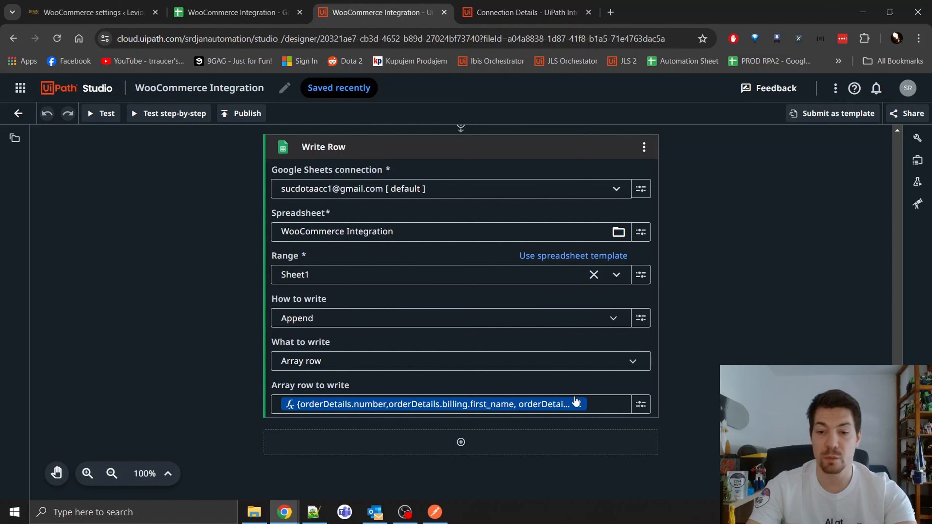
Reopen Write Row's "Array row to write" expression, add an orderDetails entry after the String.Join item, and browse its available fields.
left_click(641, 404)
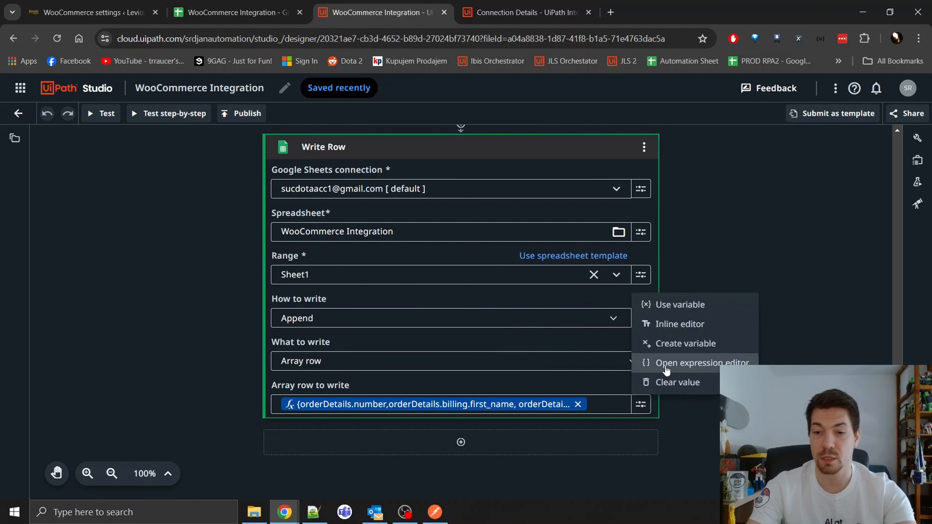
left_click(671, 363)
type(", orderDetails")
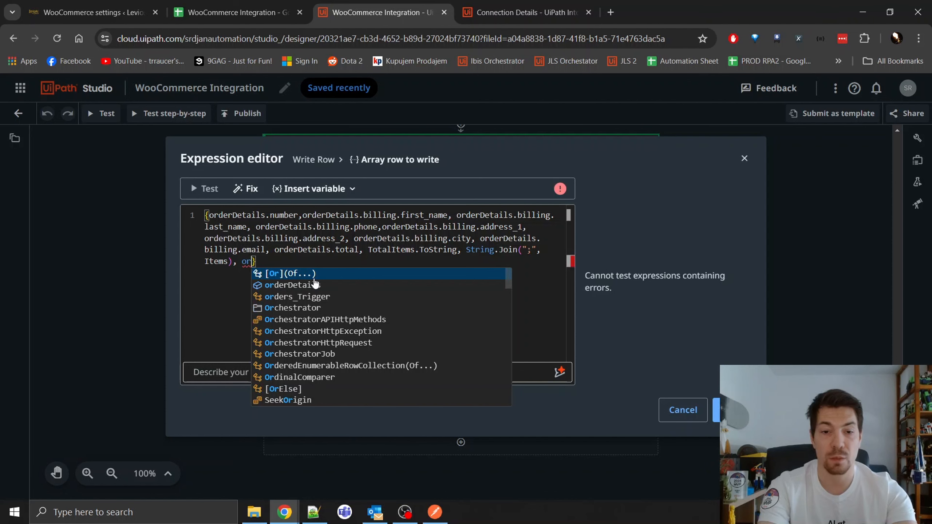
key("Down")
key("Down")
left_click(314, 285)
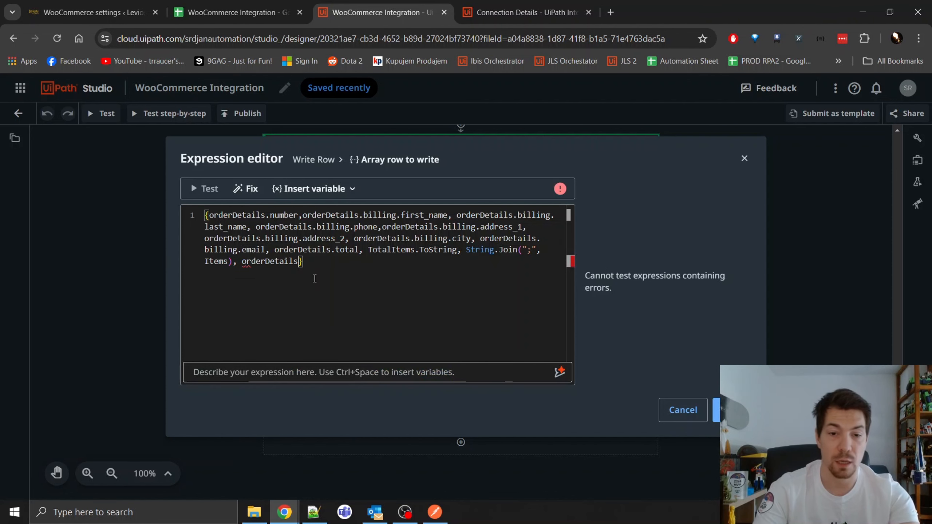
type(".")
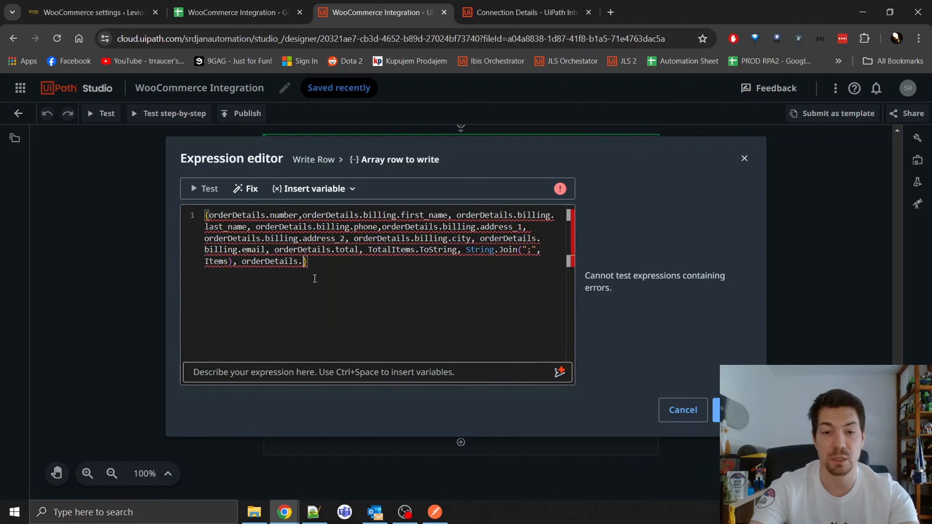
scroll(353, 316, "down", 3)
scroll(353, 316, "down", 8)
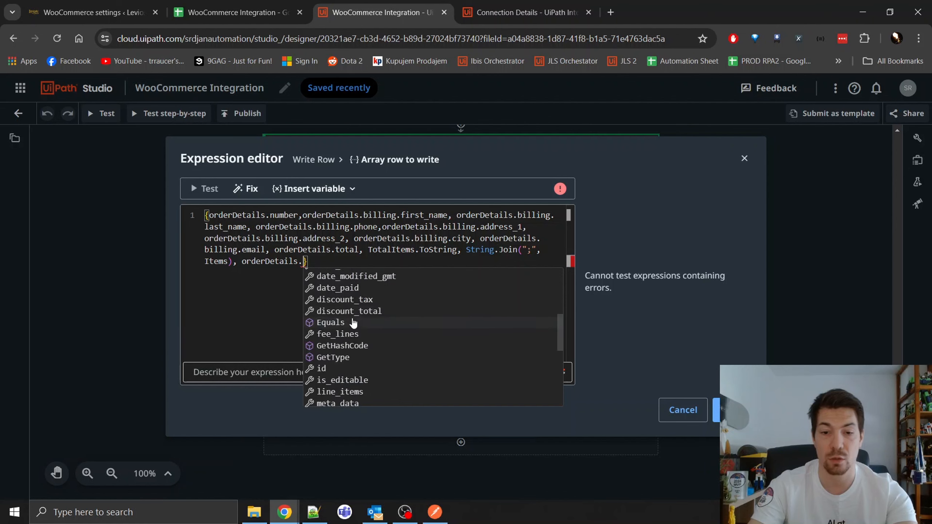
Switch to Postman and locate the billing object and its first_name field in the Retreive an Order response.
left_click(434, 511)
scroll(385, 370, "up", 10)
scroll(385, 370, "up", 15)
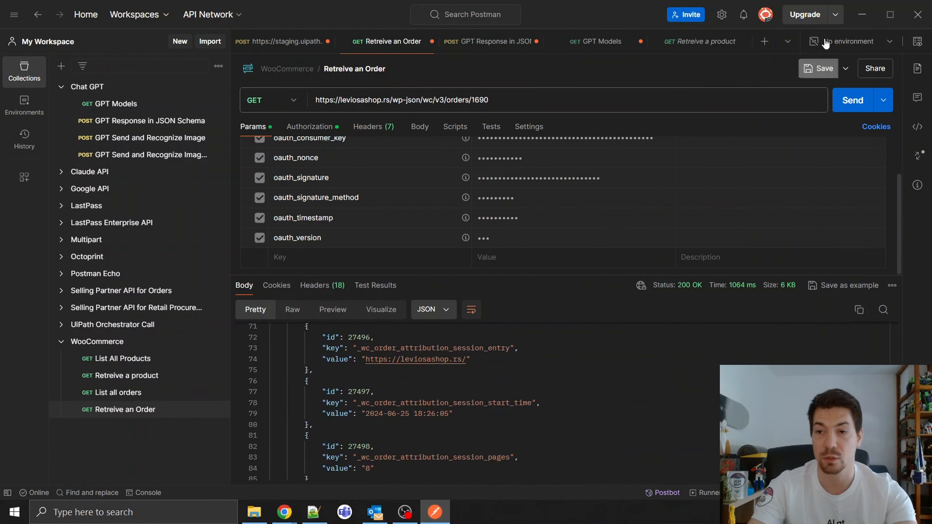
scroll(335, 388, "up", 7)
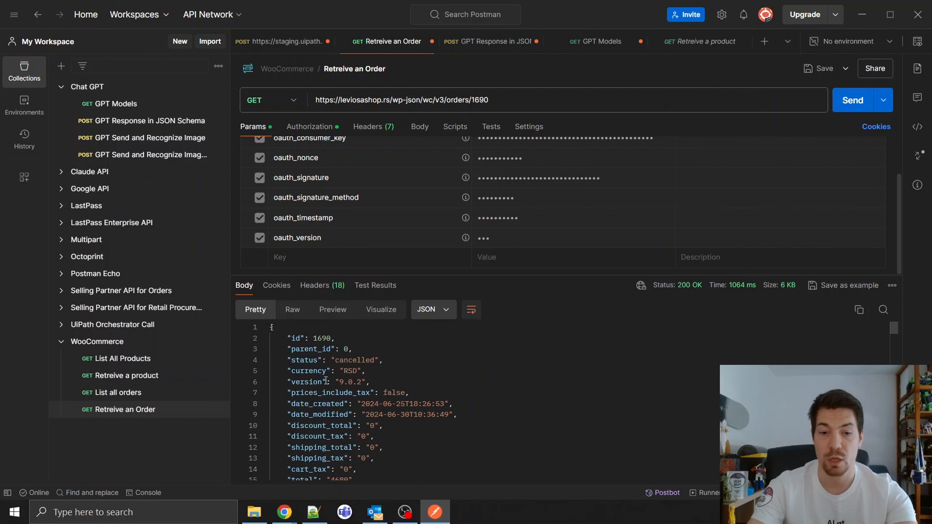
scroll(301, 348, "down", 5)
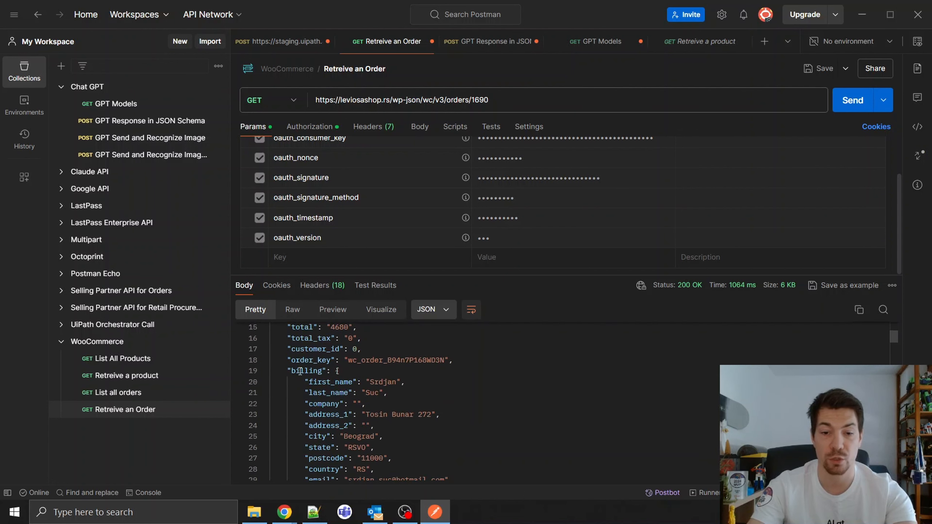
double_click(300, 372)
scroll(316, 378, "down", 1)
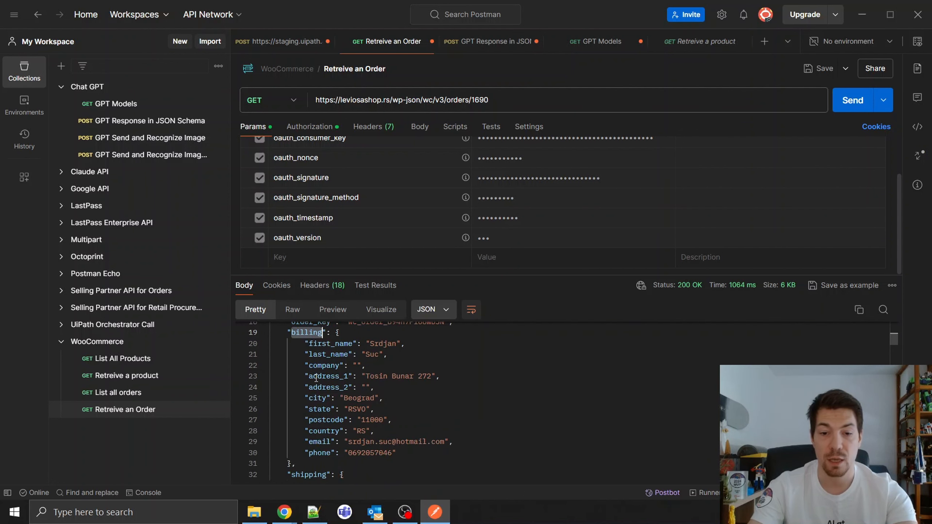
double_click(317, 343)
key("alt+Tab")
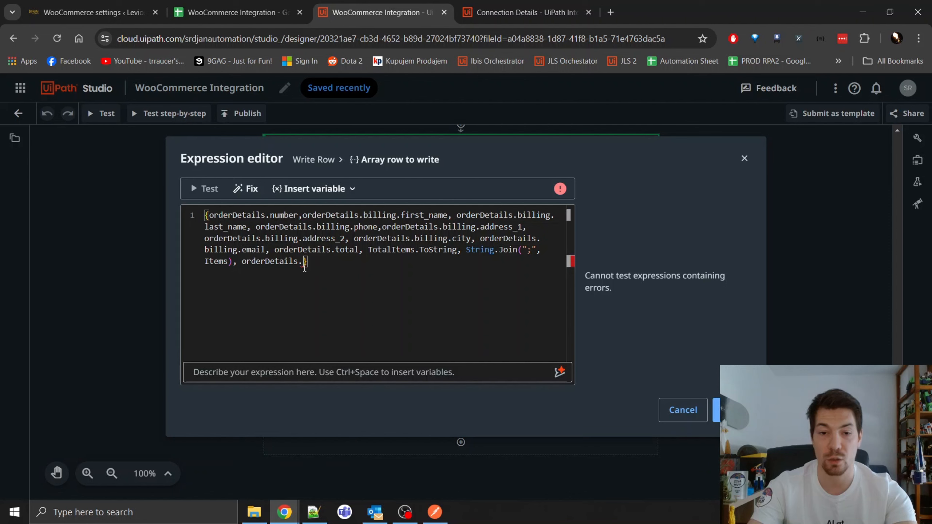
Return to the expression editor in Chrome and complete the last array entry as orderDetails.billing.first_name.
type(".")
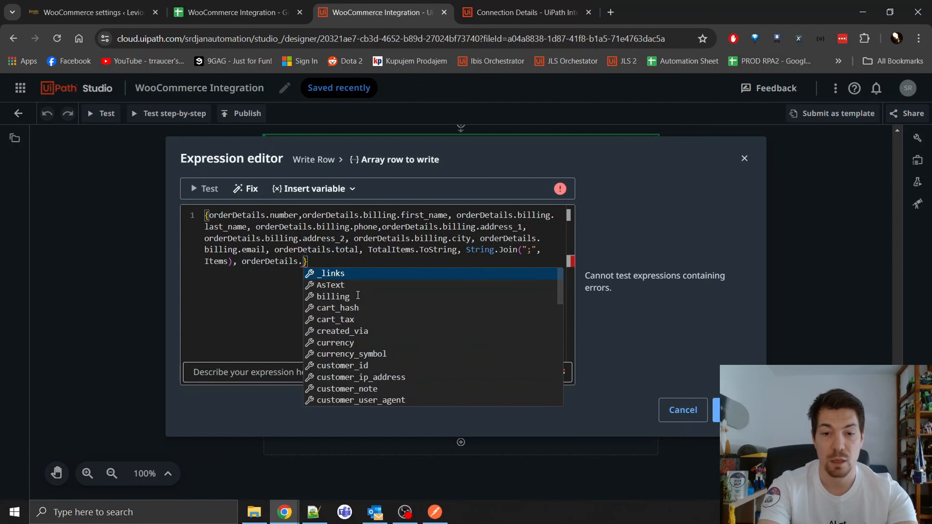
type("billing.Fi")
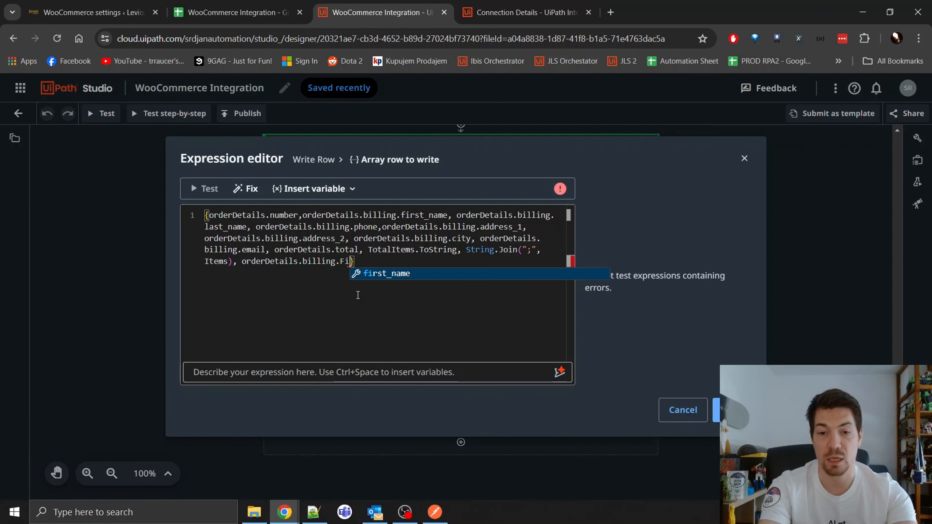
key("Tab")
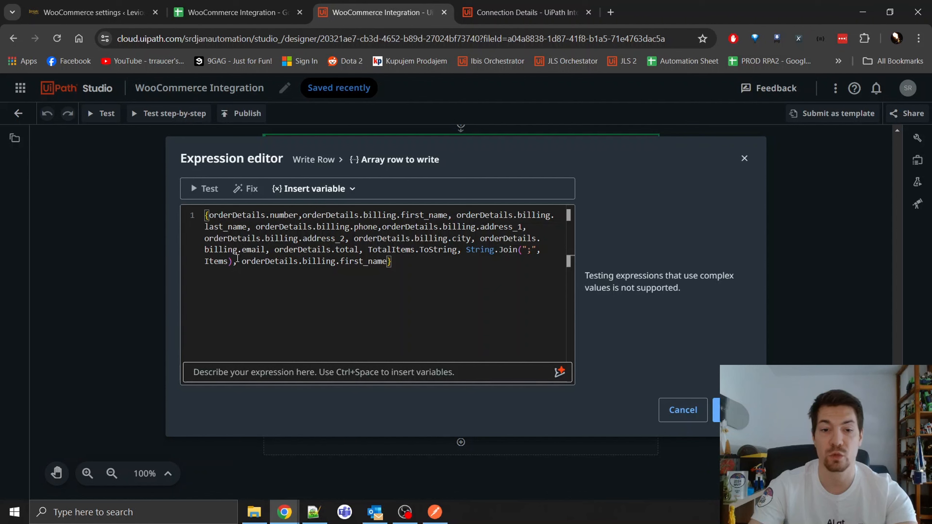
Remove the trailing orderDetails.billing.first_name entry and its comma so the array ends with the String.Join item.
left_click(240, 261, "shift")
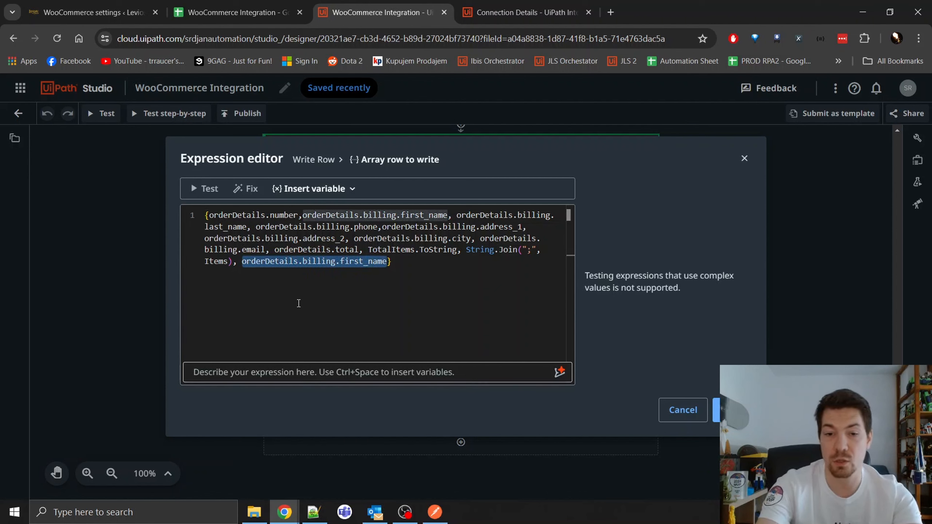
key("BackSpace")
key("BackSpace")
key("BackSpace")
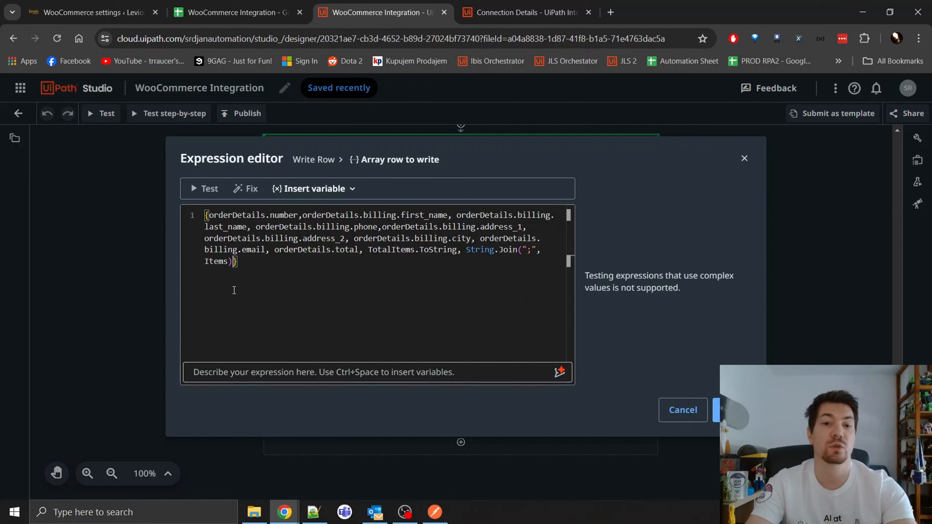
Save the "Array row to write" expression and close its editor.
left_click(88, 9)
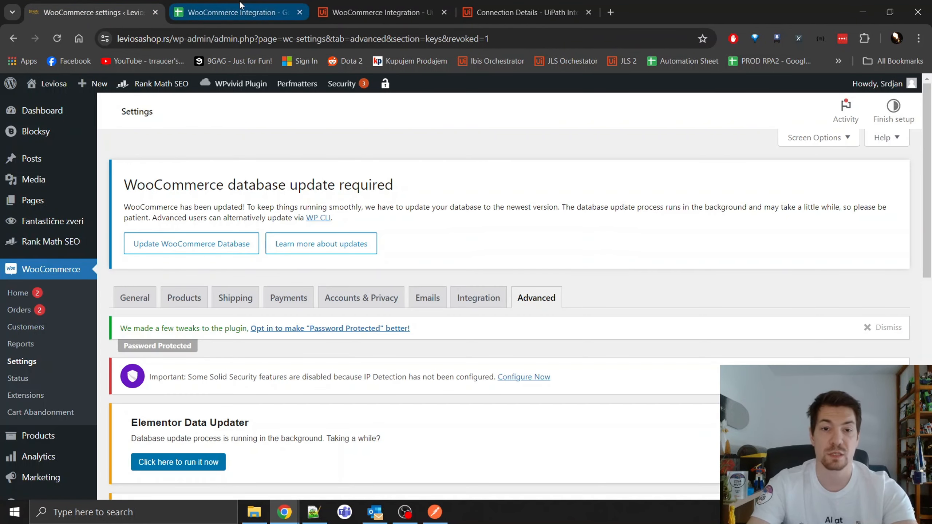
left_click(233, 14)
left_click(367, 12)
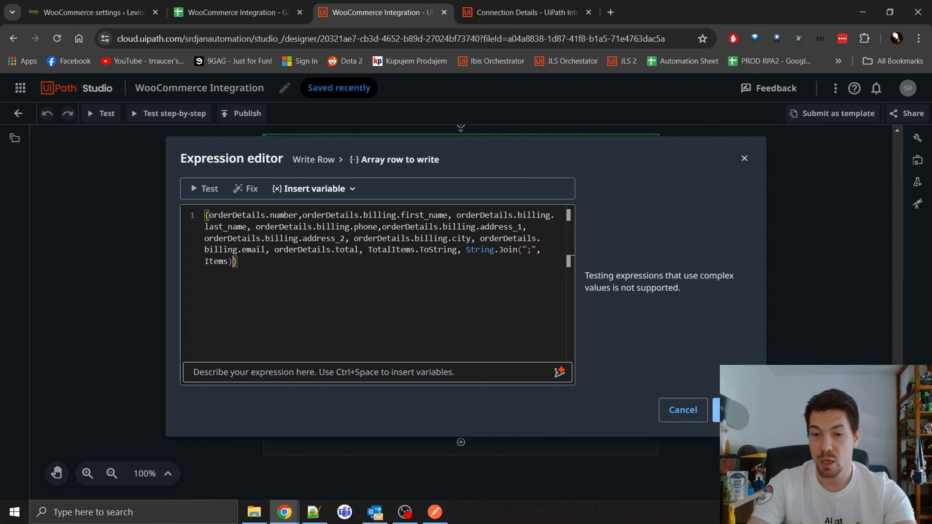
left_click(730, 411)
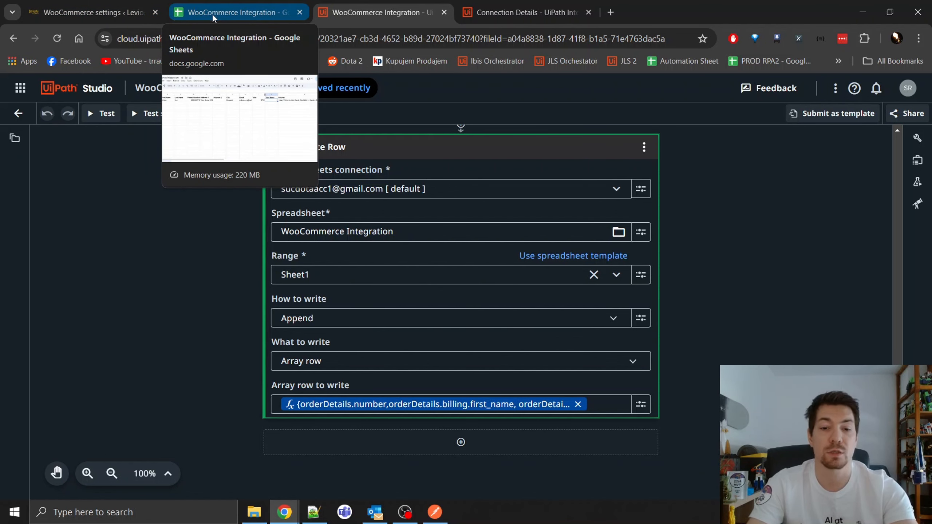
Switch to the WooCommerce Integration spreadsheet and review the order row from Order ID through Articles.
left_click(215, 18)
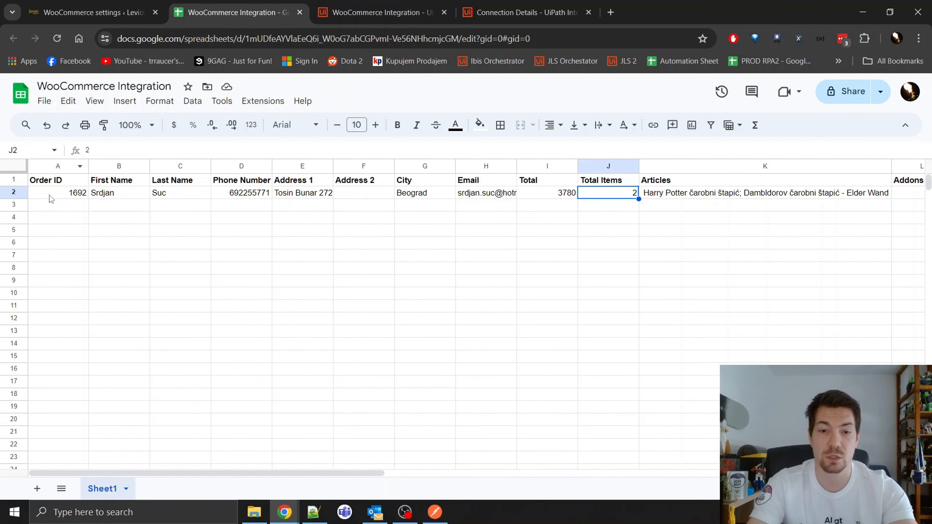
left_click_drag(50, 192, 739, 220)
left_click(682, 267)
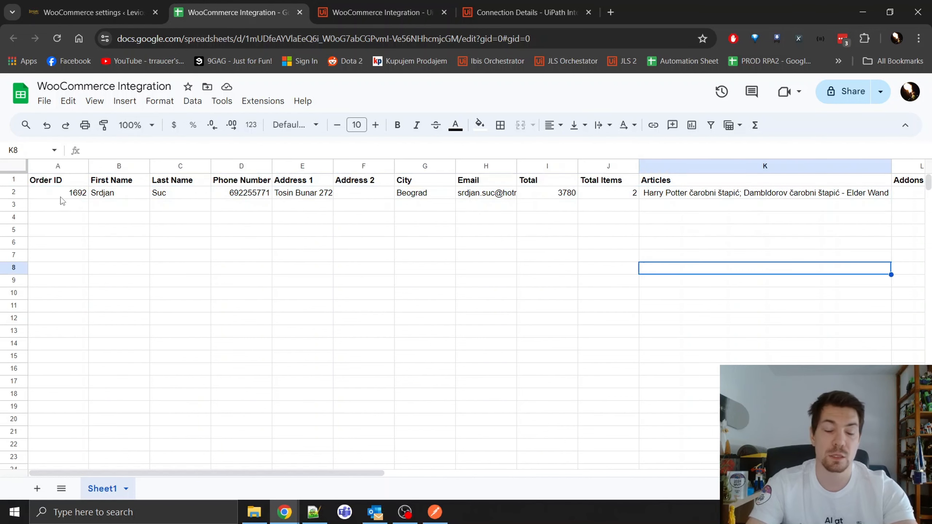
left_click_drag(61, 197, 680, 298)
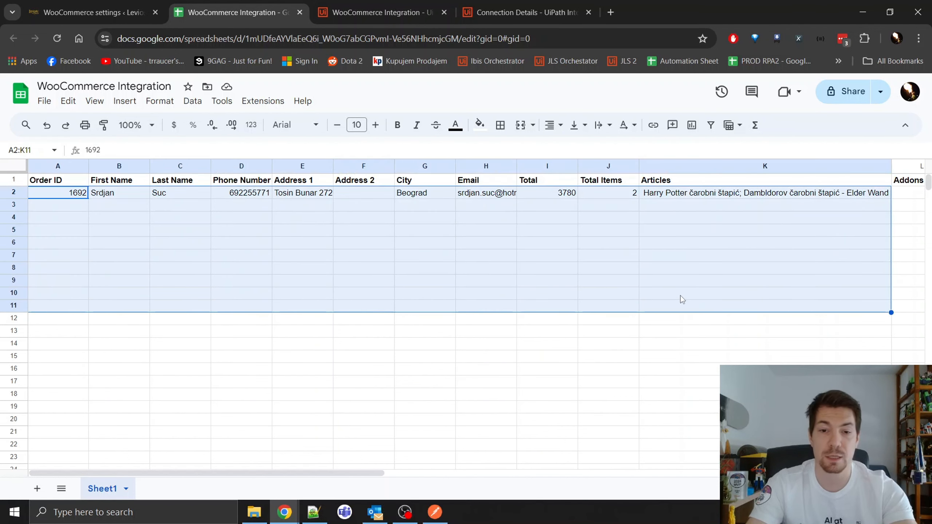
left_click(325, 208)
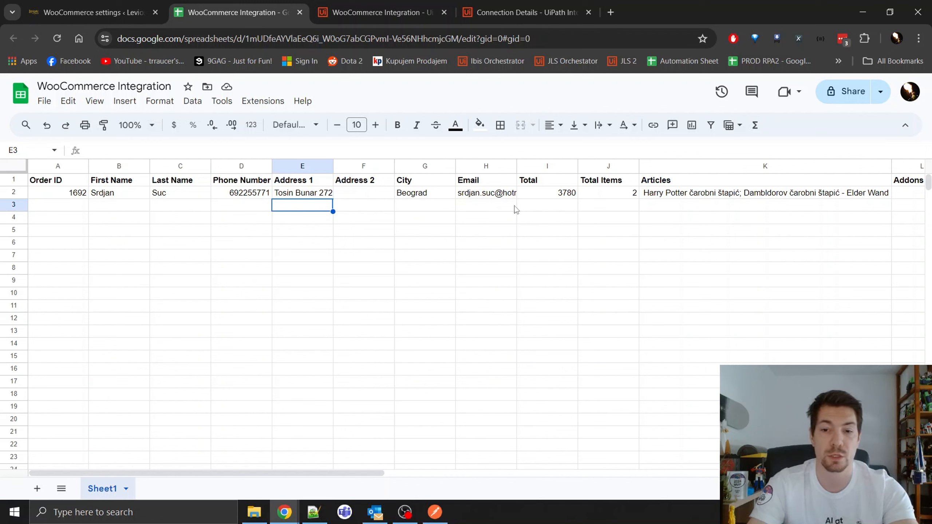
Examine the Articles value in K2, highlighting the second product name after the semicolon.
left_click(664, 196)
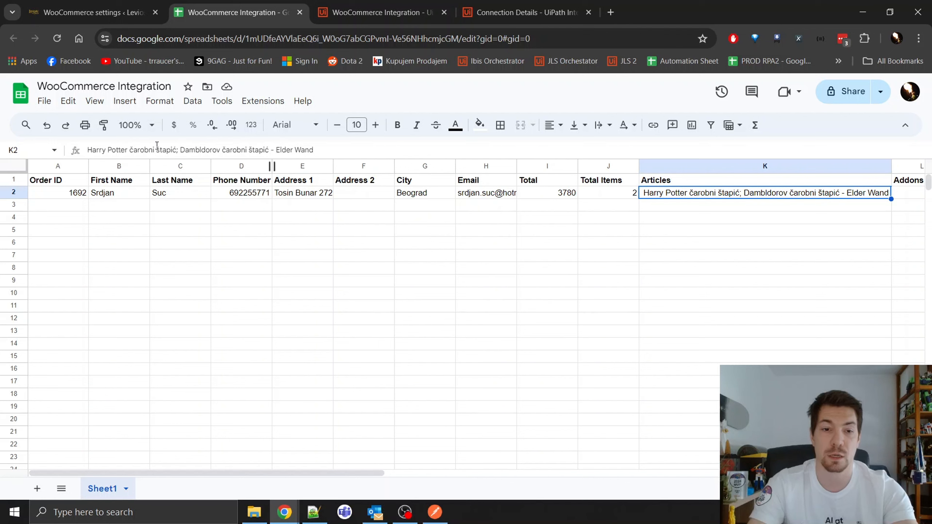
left_click_drag(179, 149, 314, 160)
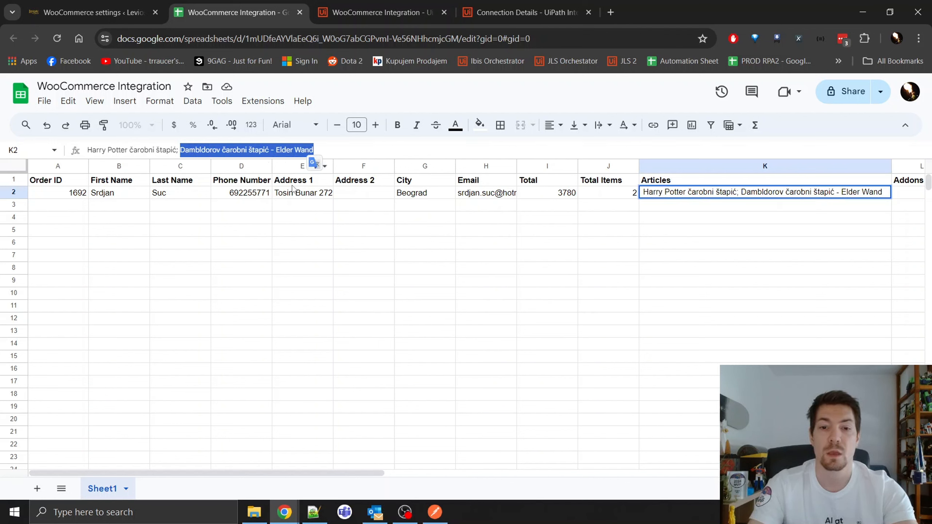
left_click(298, 223)
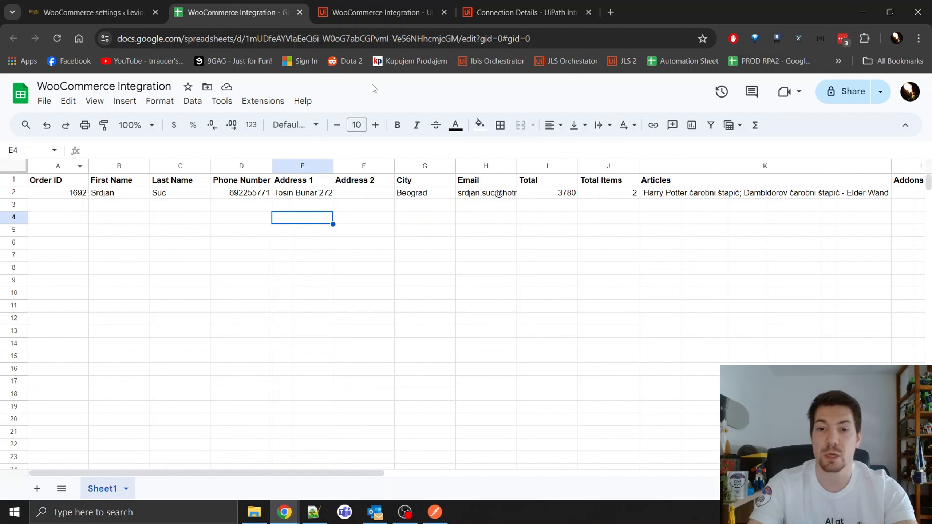
Review the Order Created trigger in the UiPath workflow and glance at the shop's WooCommerce settings page.
left_click(359, 16)
scroll(246, 230, "up", 15)
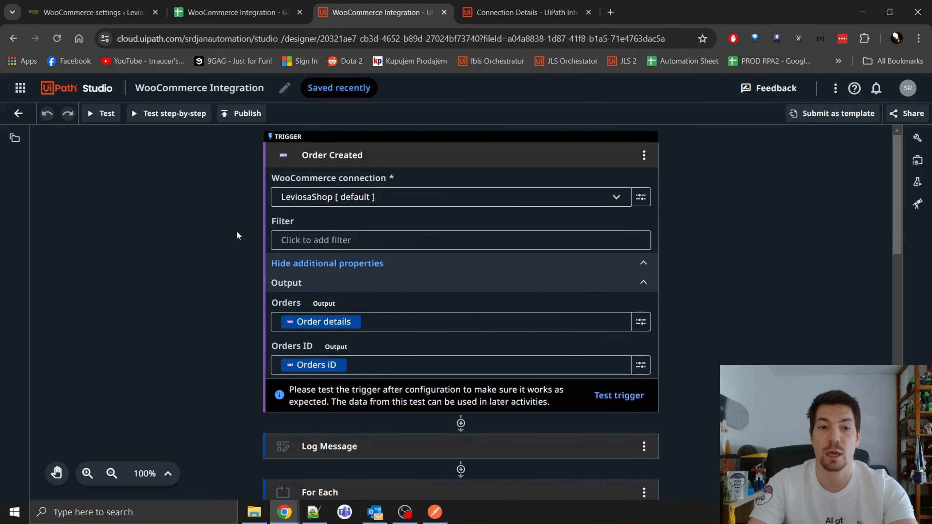
left_click(92, 12)
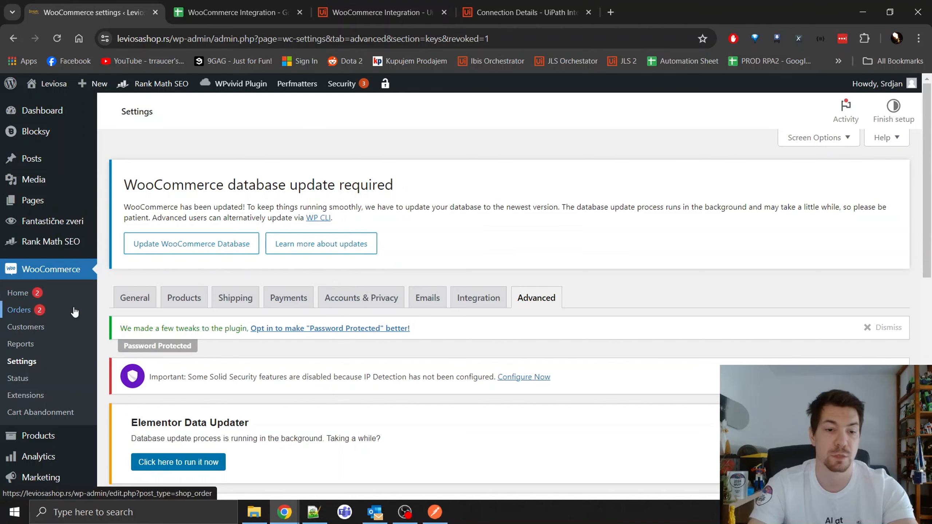
left_click(389, 21)
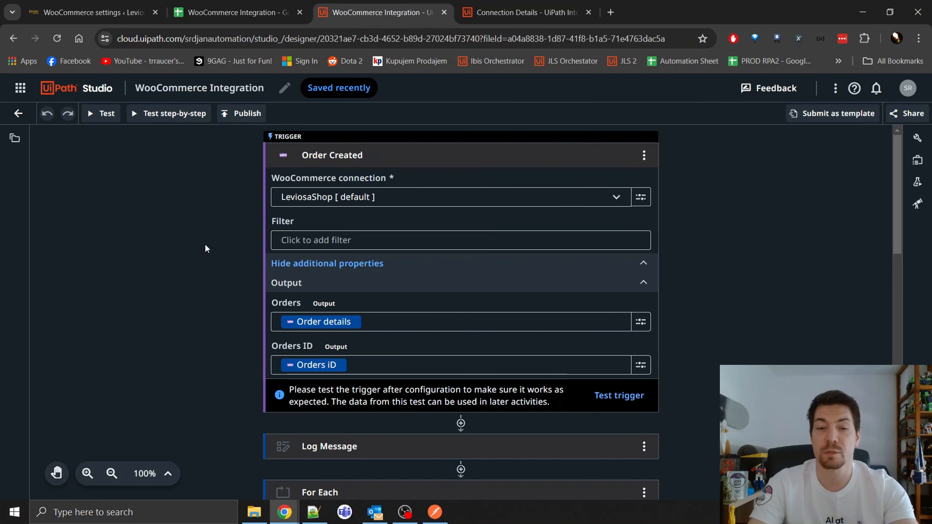